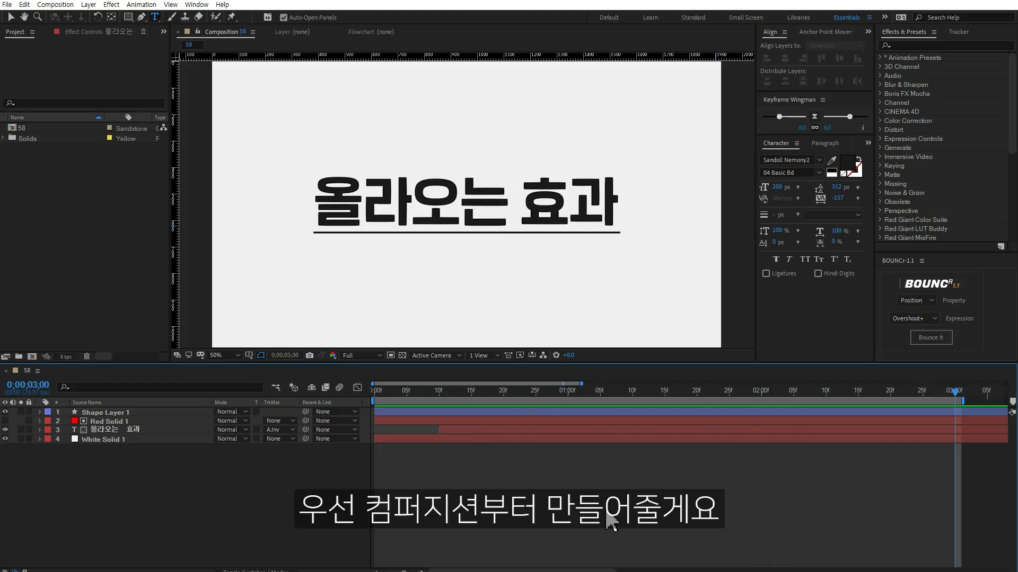
Create Comp 1 from the HDTV 1080 29.97 preset with a 10-second duration
right_click(108, 196)
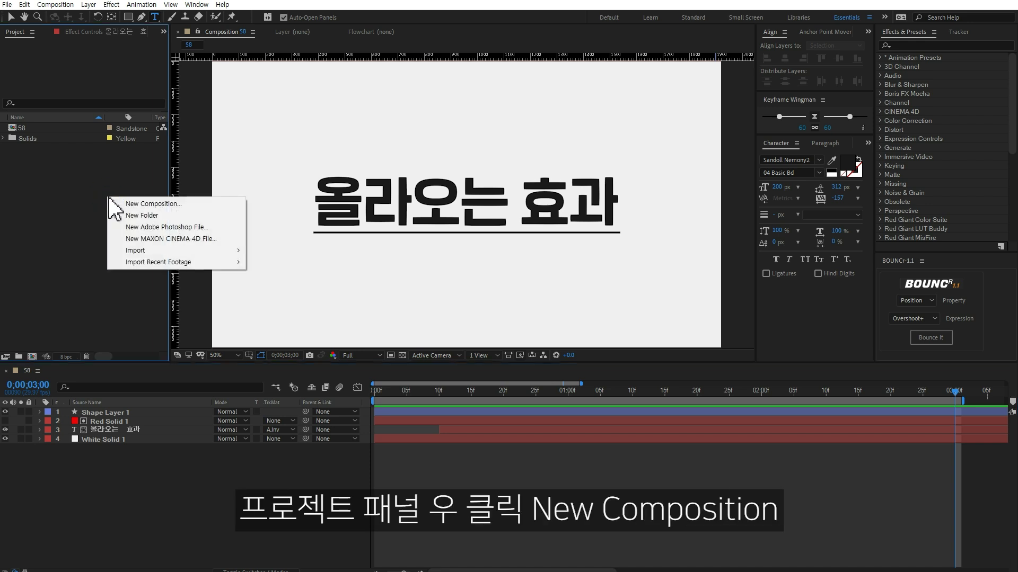
left_click(140, 200)
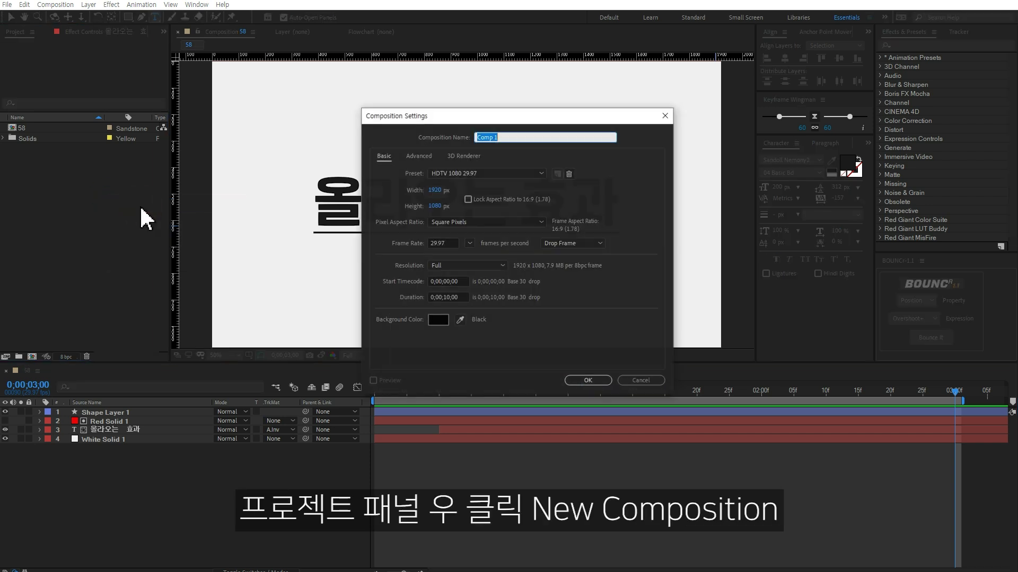
left_click(455, 173)
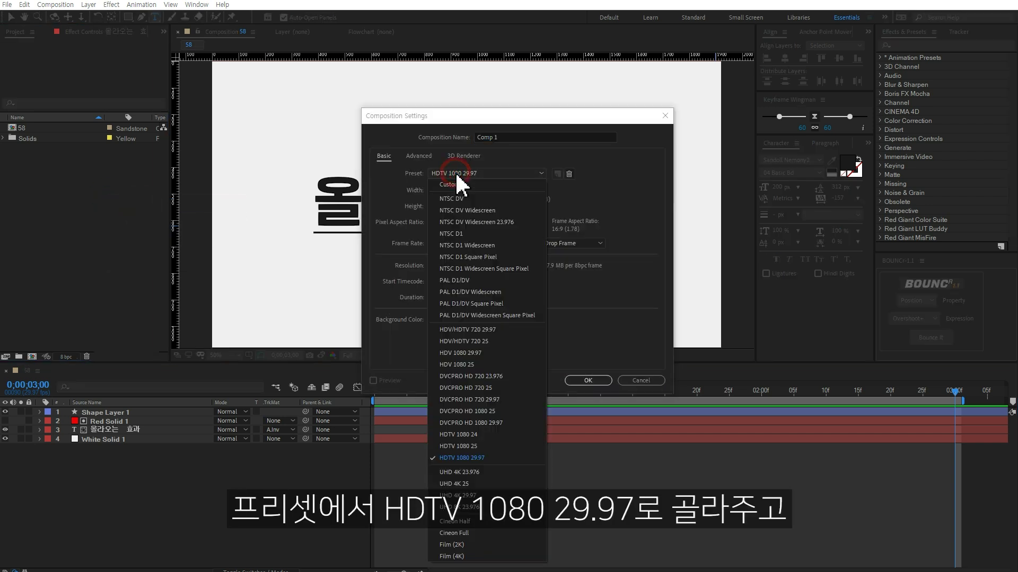
left_click(459, 457)
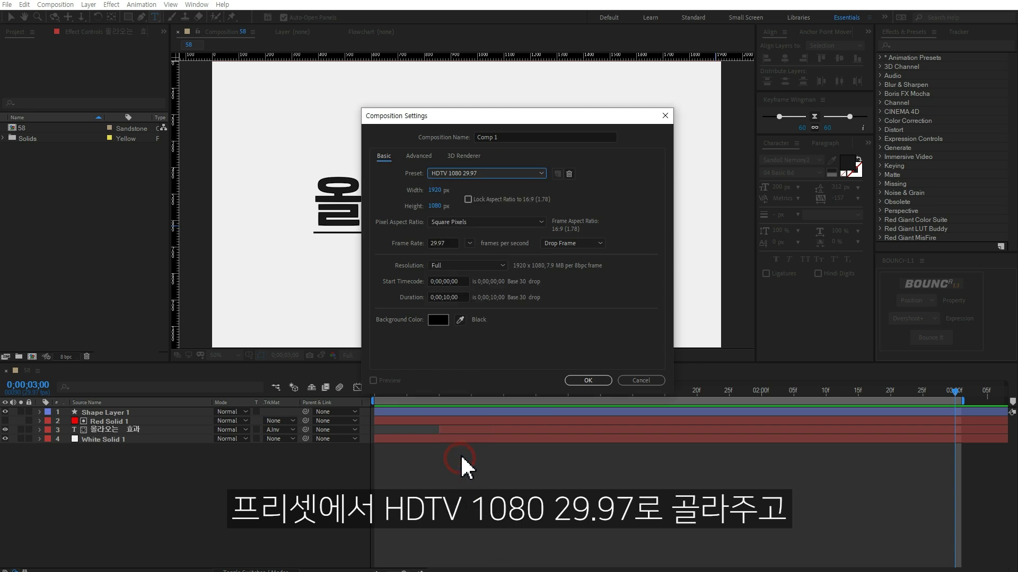
left_click(463, 298)
type("10")
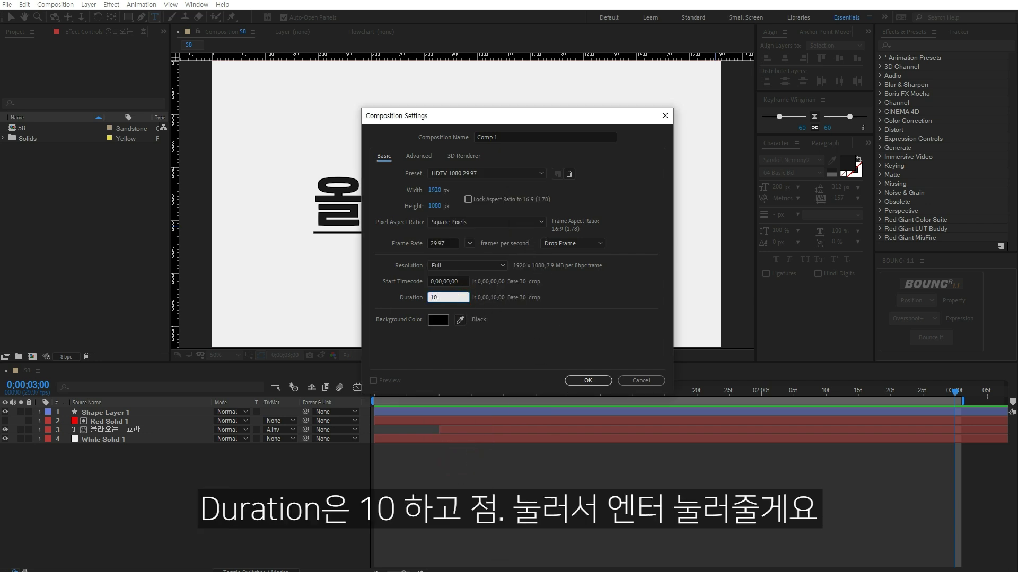
type(".")
key("Return")
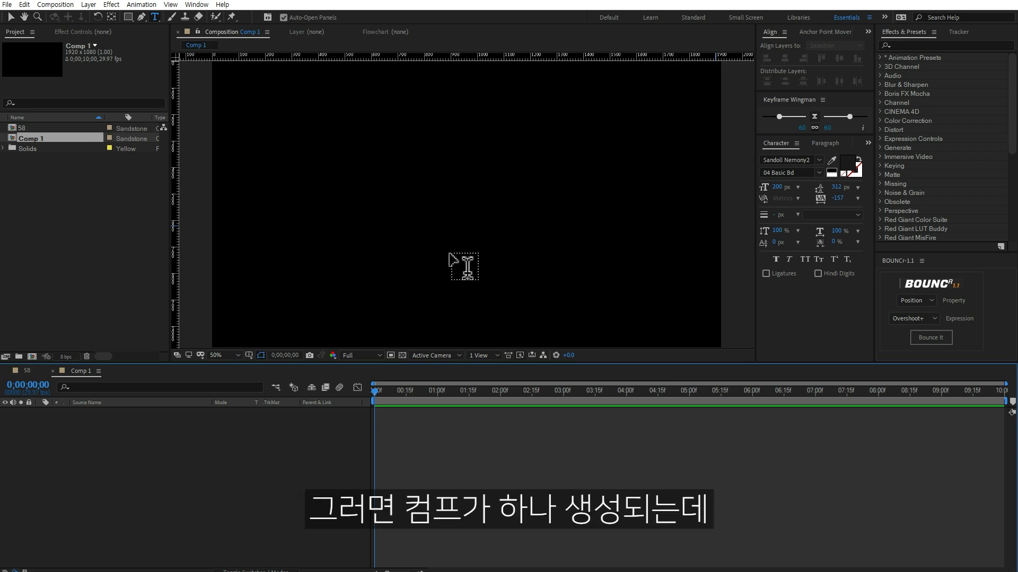
Add a full-frame white solid layer, White Solid 2, to Comp 1, then deselect it
right_click(224, 433)
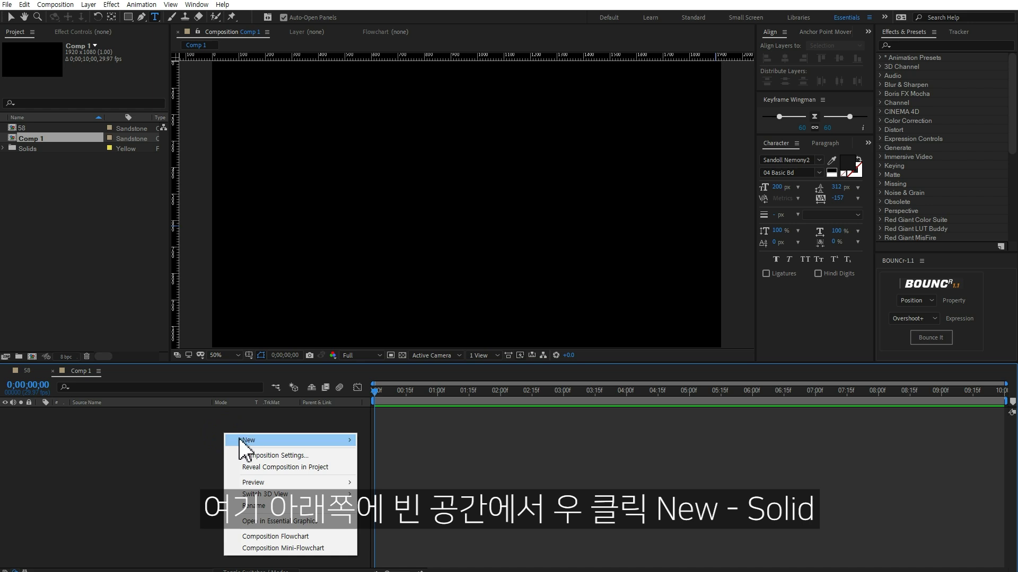
mouse_move(243, 440)
left_click(419, 467)
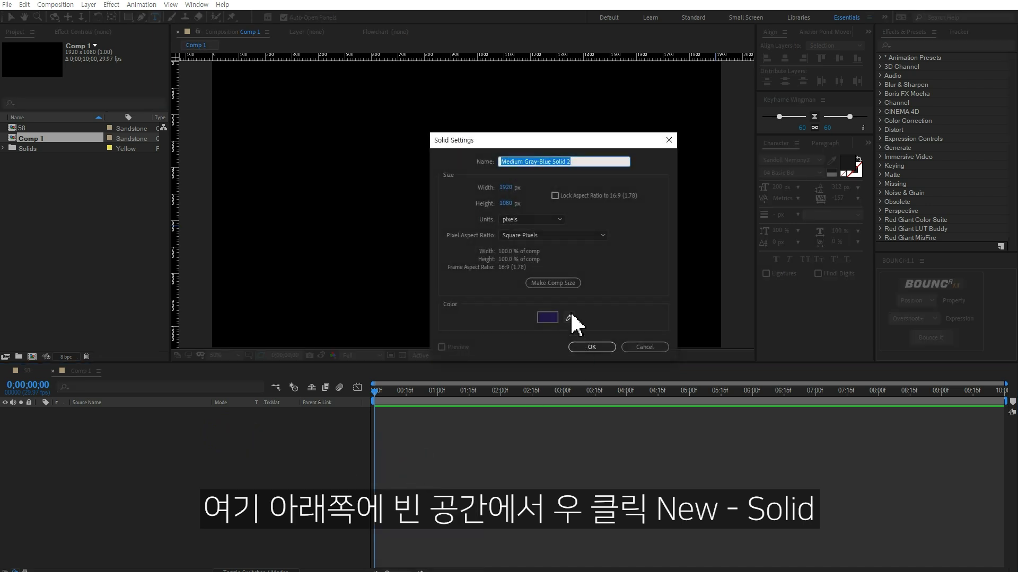
left_click(551, 318)
left_click_drag(755, 317, 647, 229)
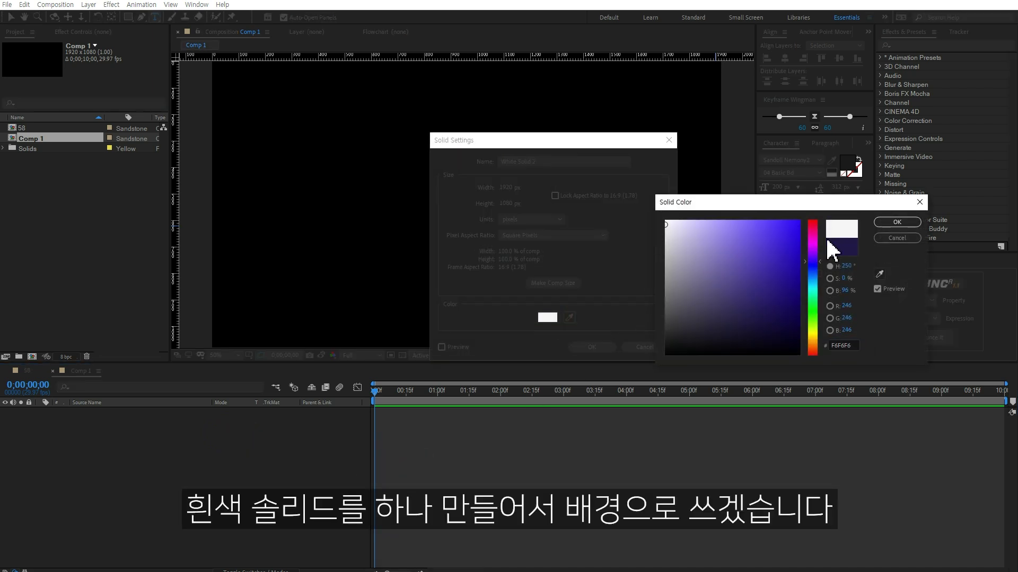
left_click(897, 222)
left_click(591, 347)
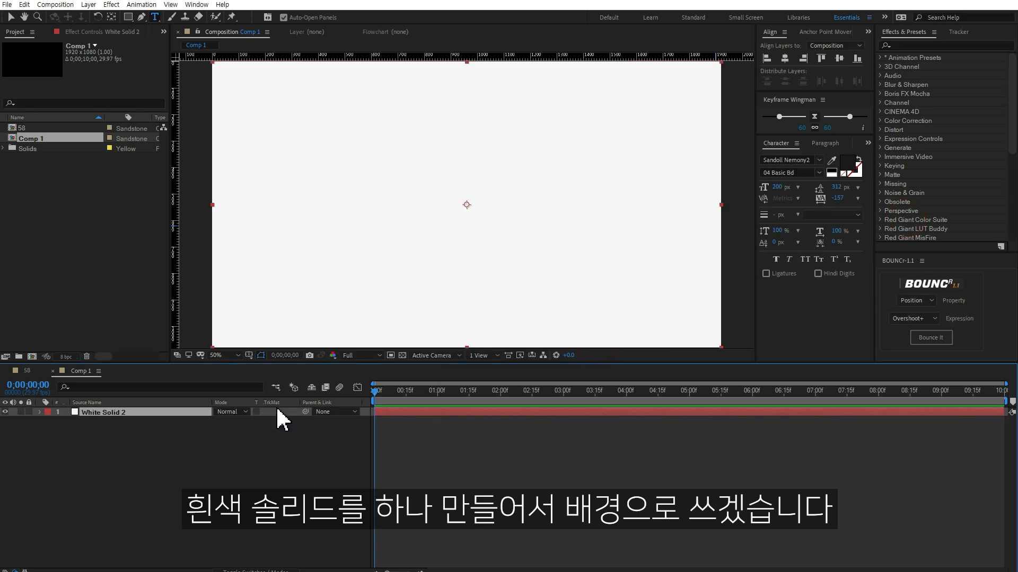
left_click(215, 423)
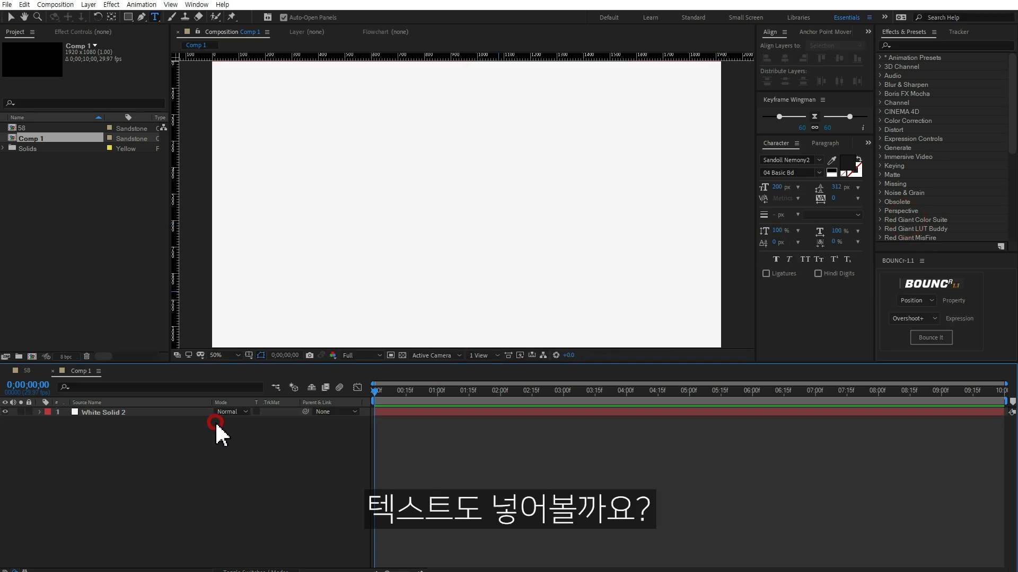
Create a text layer reading '올라오는 효과' and drag it toward the composition centre
right_click(170, 446)
left_click(200, 451)
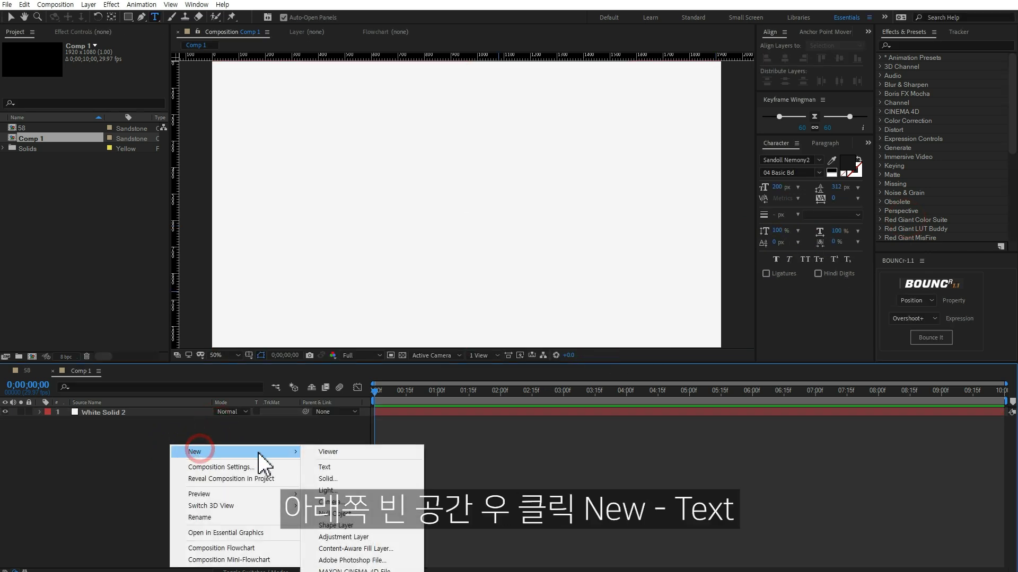
left_click(354, 467)
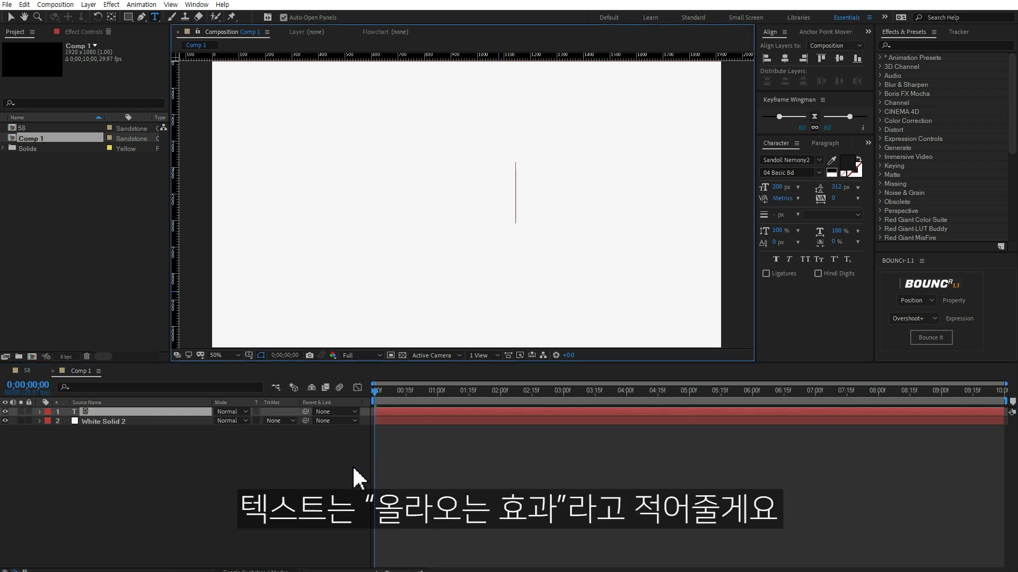
type("올라오는 효과")
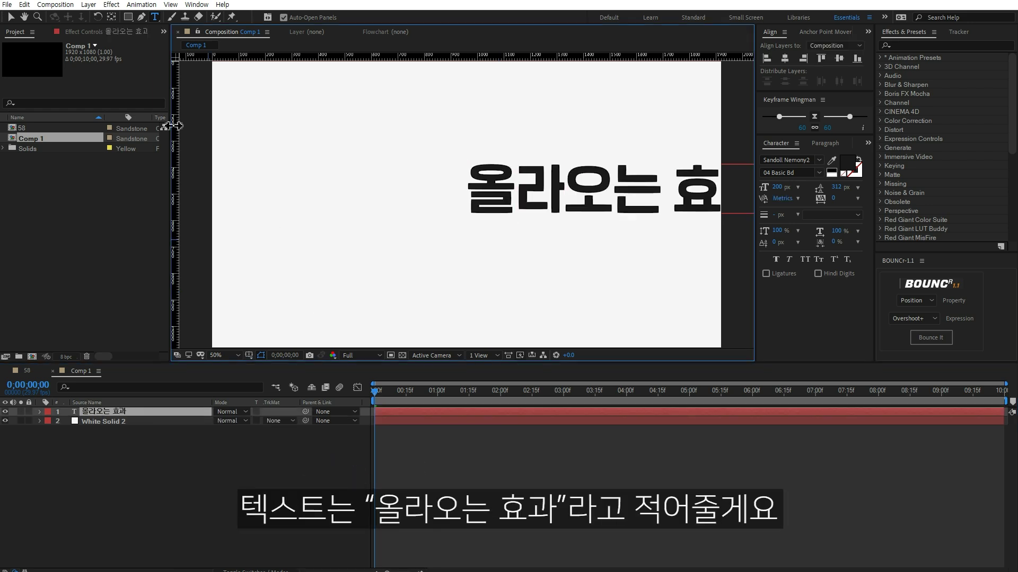
left_click(10, 17)
left_click_drag(527, 231, 398, 193)
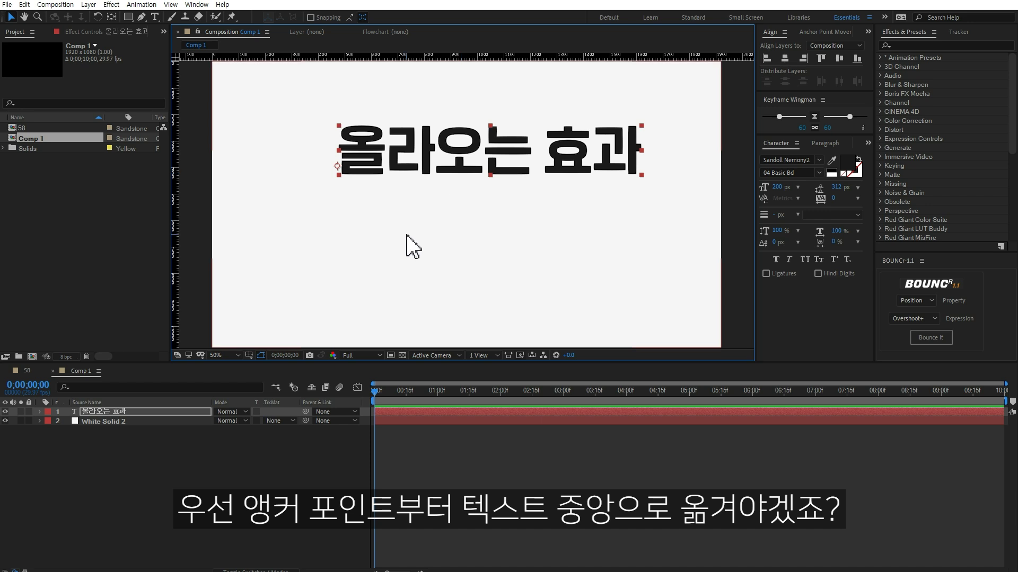
Move the text's anchor point to its centre and align it to the composition's horizontal and vertical centre
key("ctrl+alt+Home")
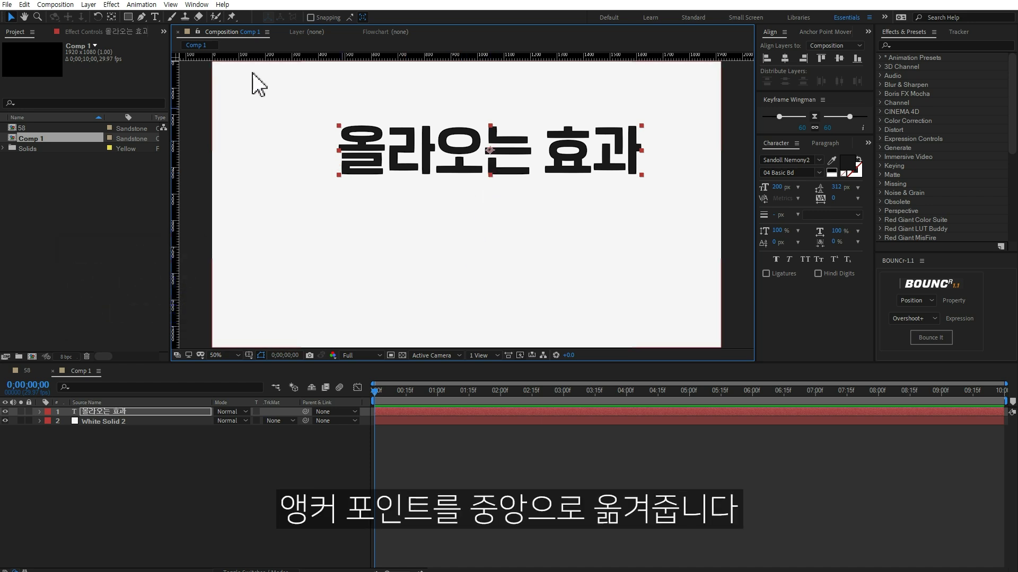
left_click(197, 4)
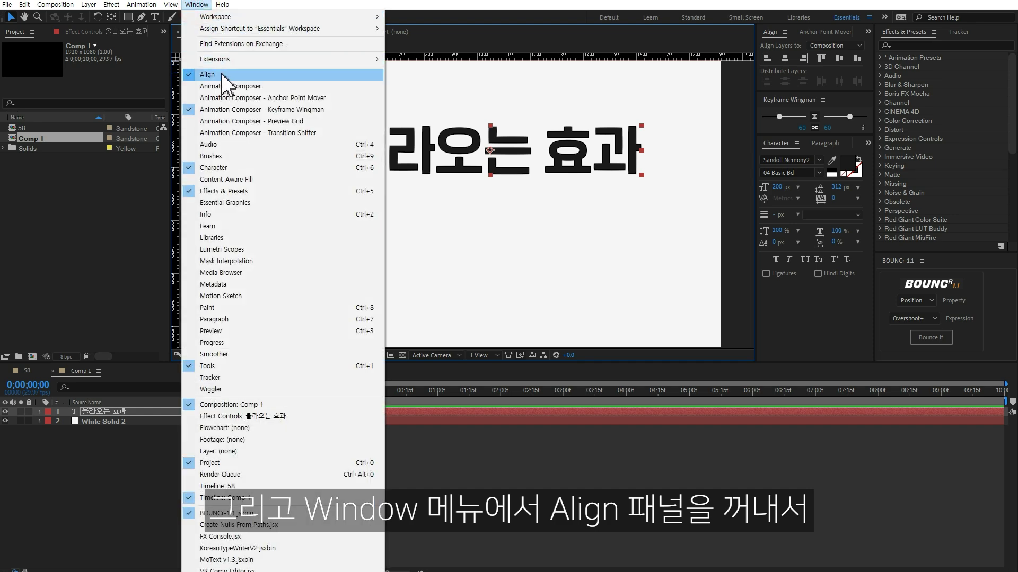
left_click(784, 58)
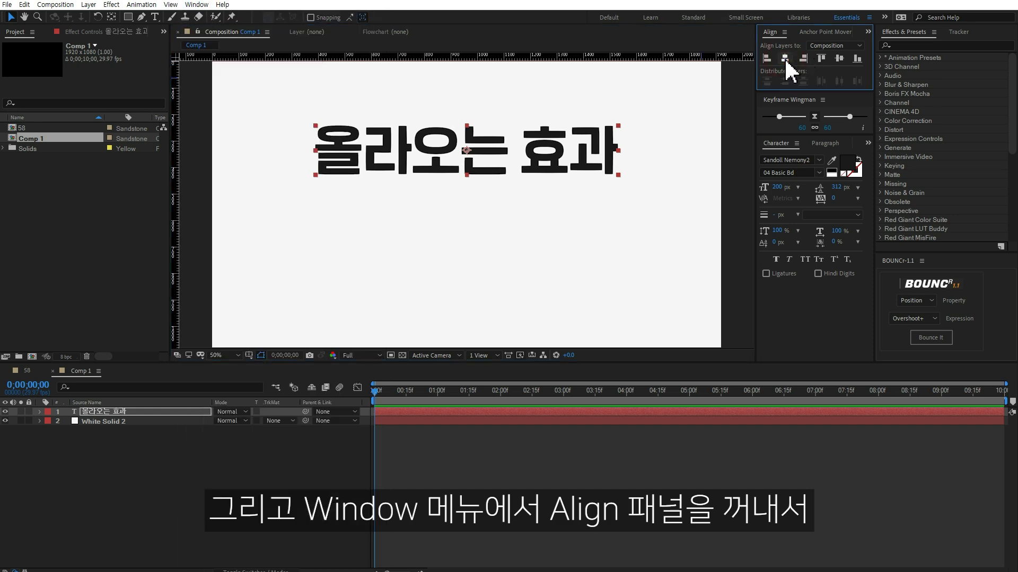
left_click(837, 57)
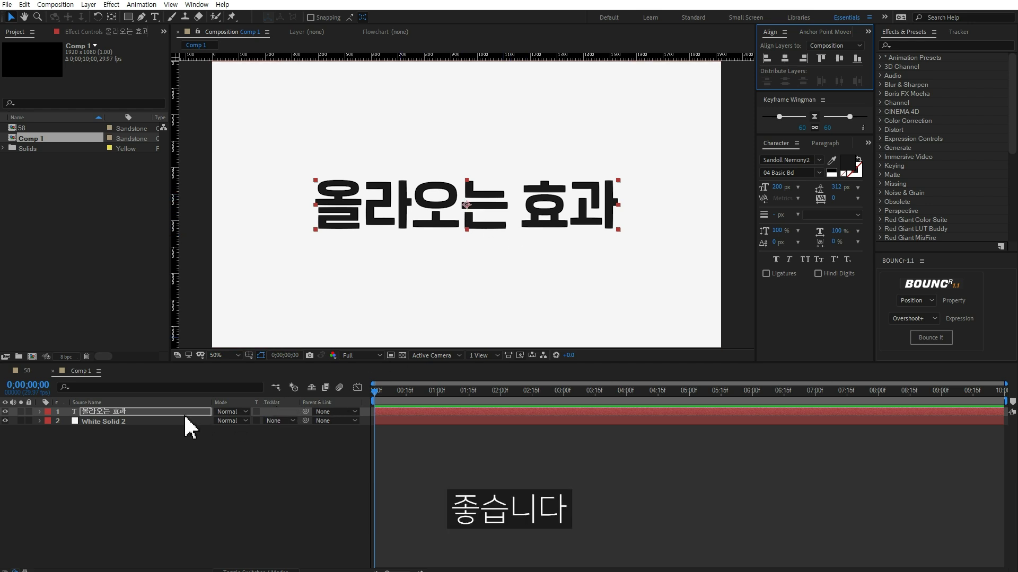
Add Animator 1 with a Position property to the '올라오는 효과' text layer
left_click(40, 412)
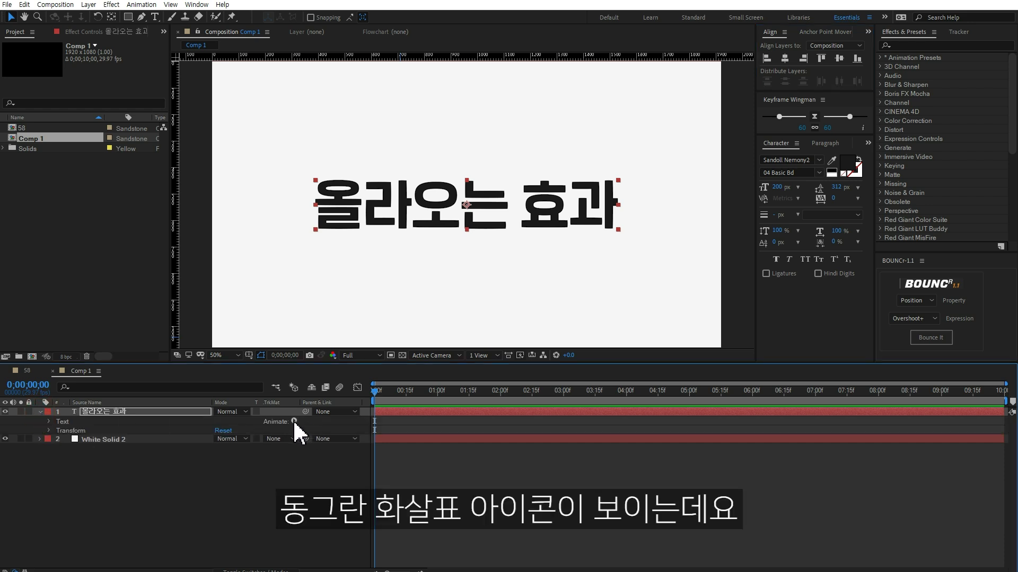
left_click(295, 422)
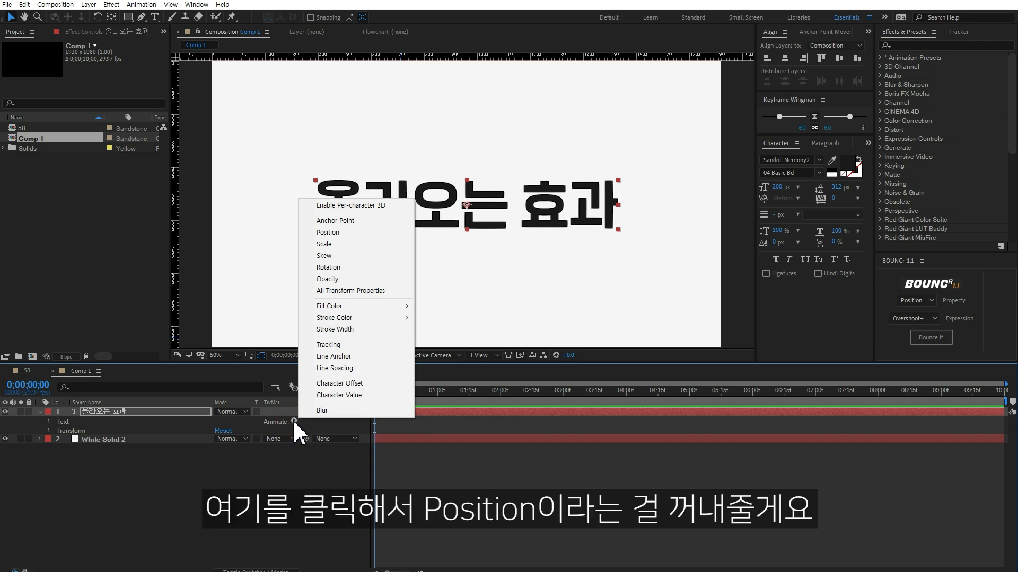
left_click(337, 233)
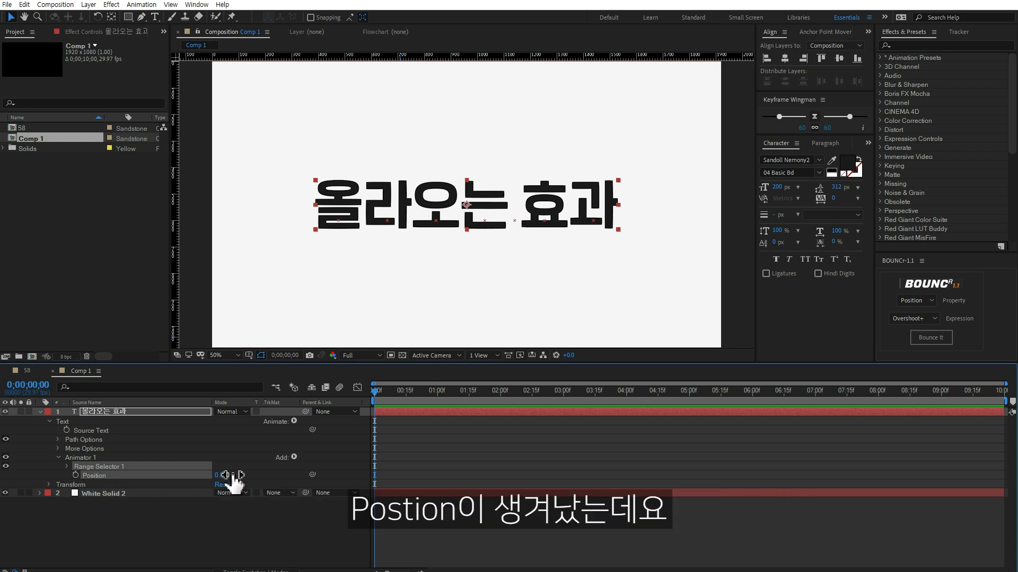
Show rulers, place a horizontal guide under the text, and set animator Position to 0,234
left_click_drag(233, 474, 290, 487)
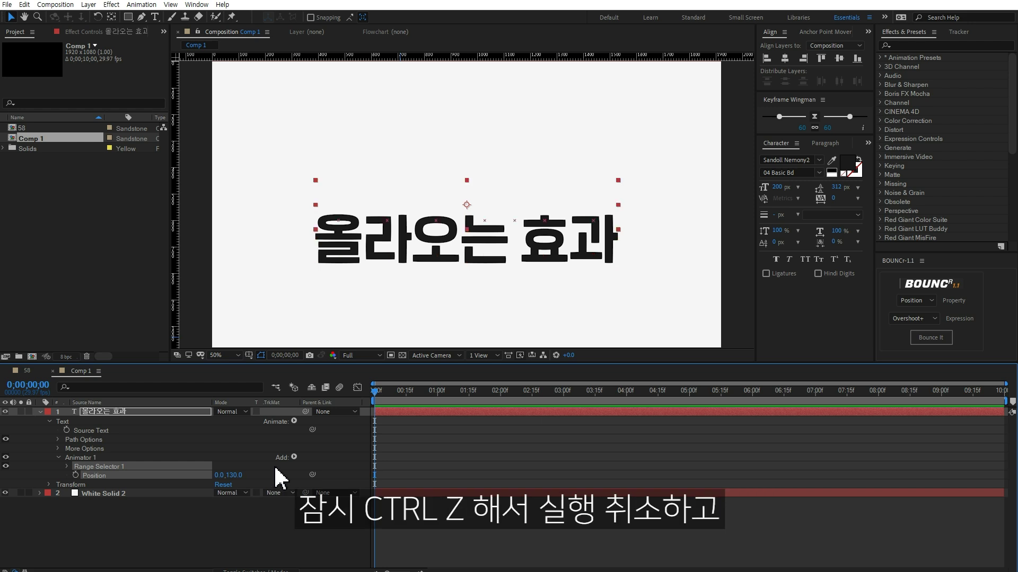
key("ctrl+z")
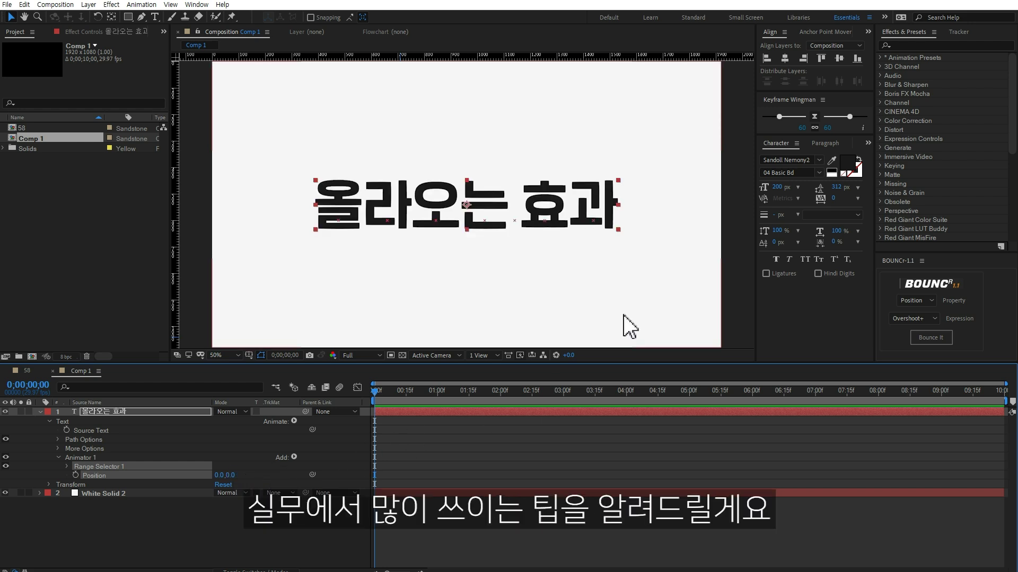
key("ctrl+r")
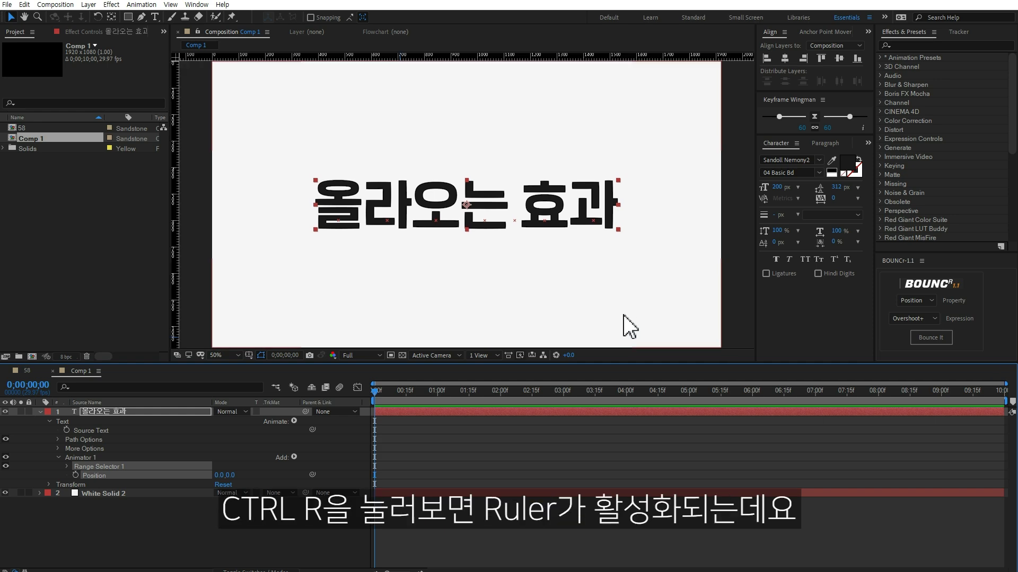
key("ctrl+r")
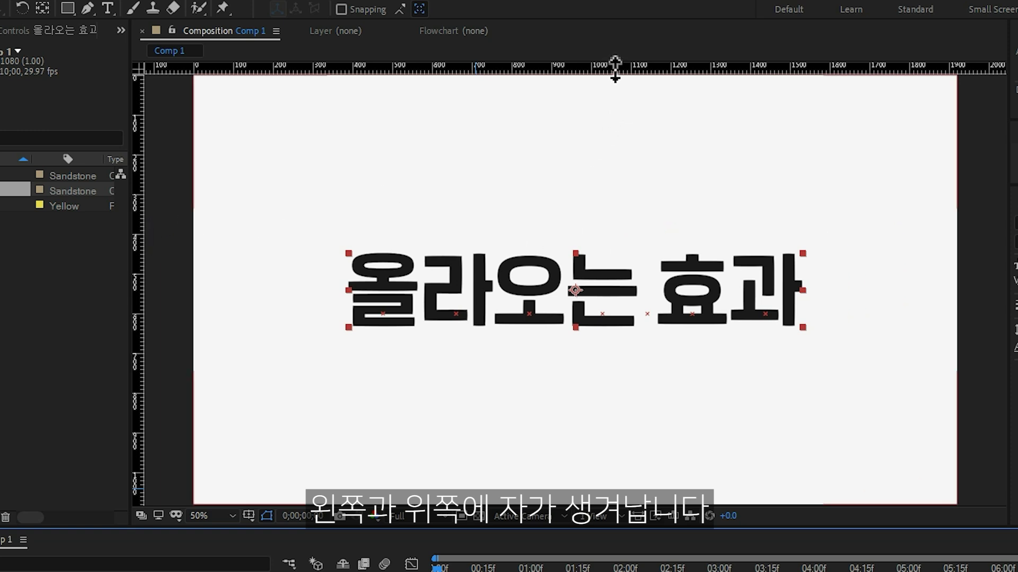
left_click_drag(614, 67, 636, 340)
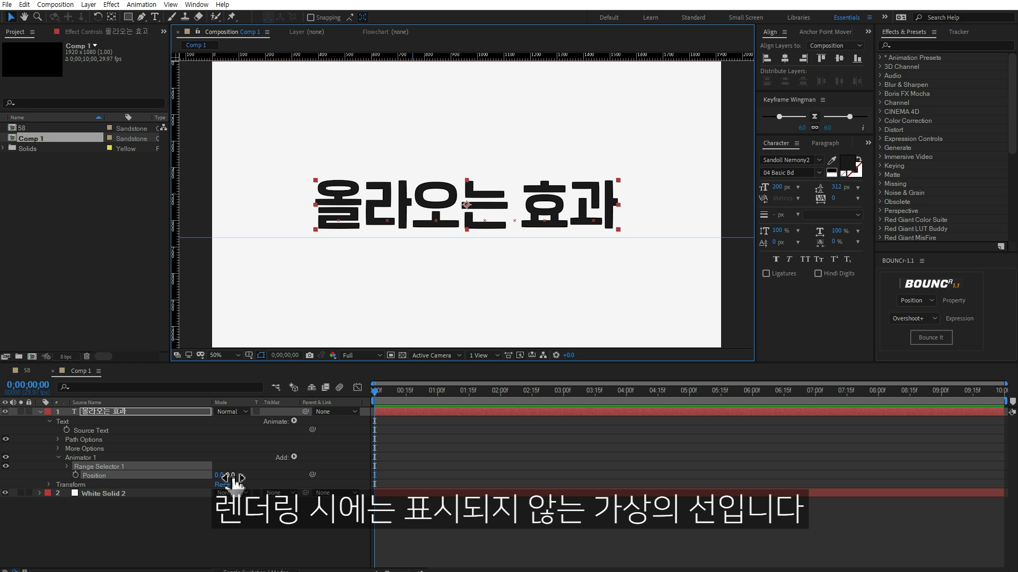
left_click_drag(231, 476, 380, 453)
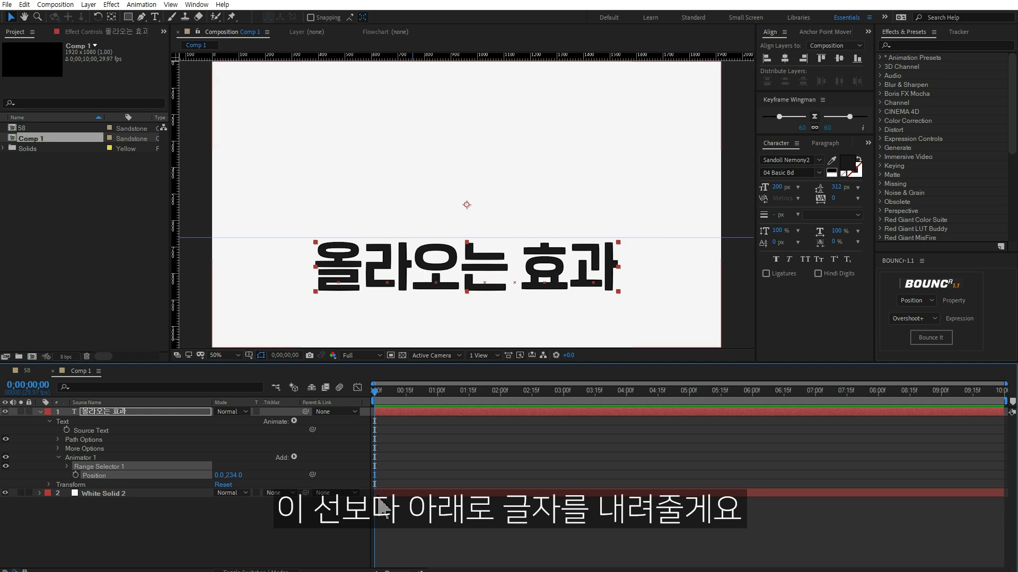
left_click_drag(378, 394, 337, 415)
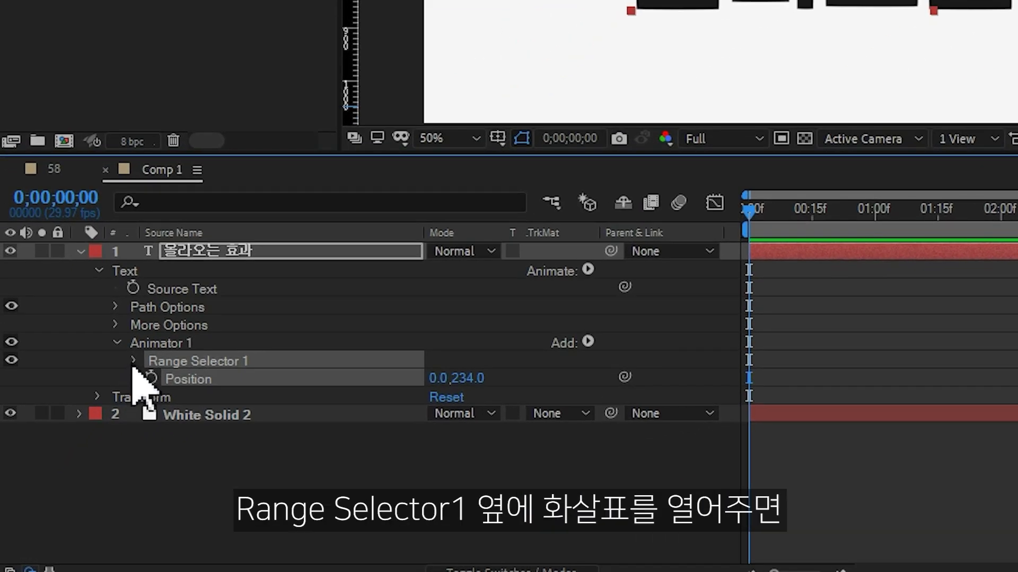
Keyframe Range Selector Offset from 0% at 0 s to 100% at 1 s, then preview
left_click(135, 362)
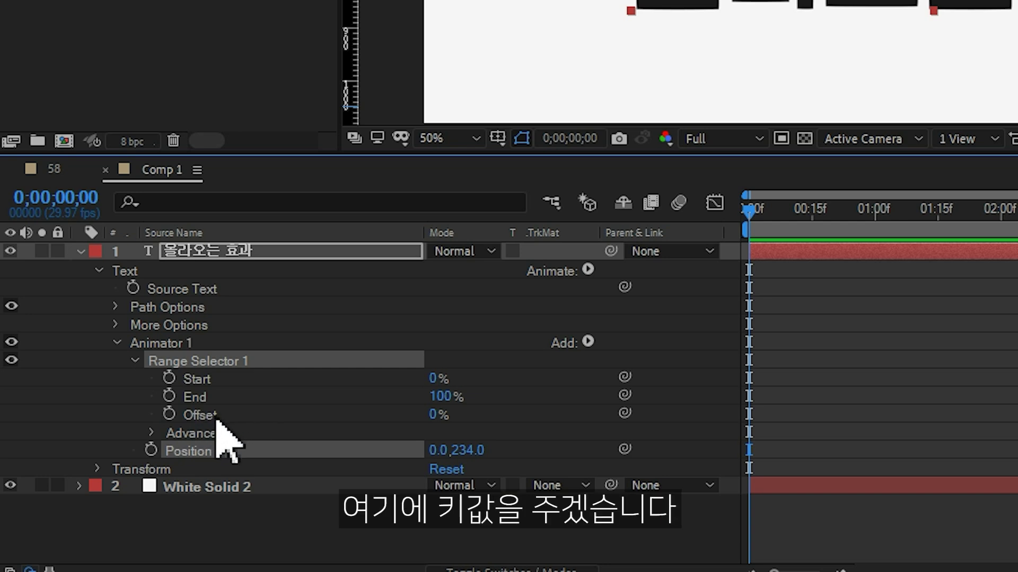
left_click(168, 415)
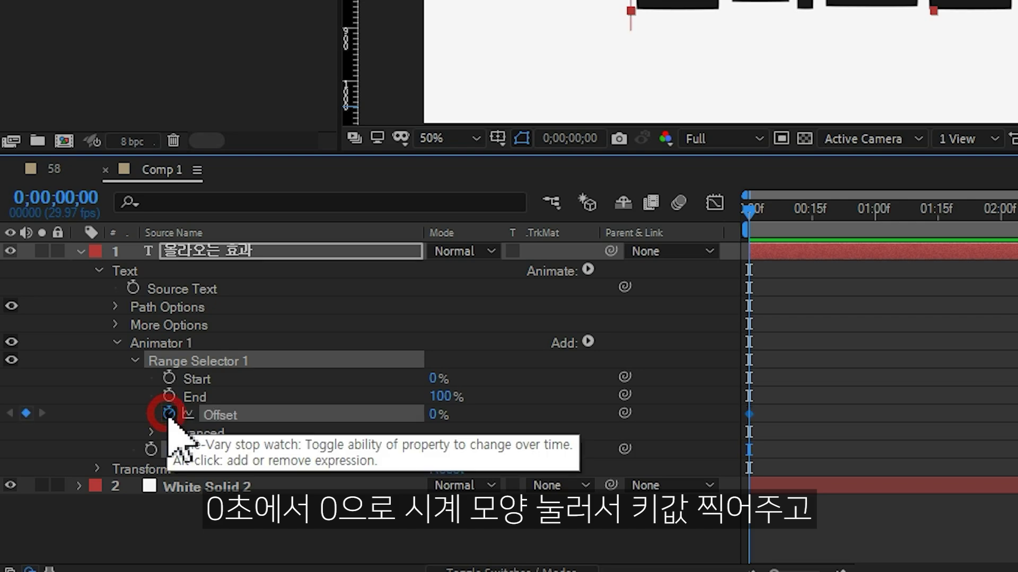
left_click(874, 210)
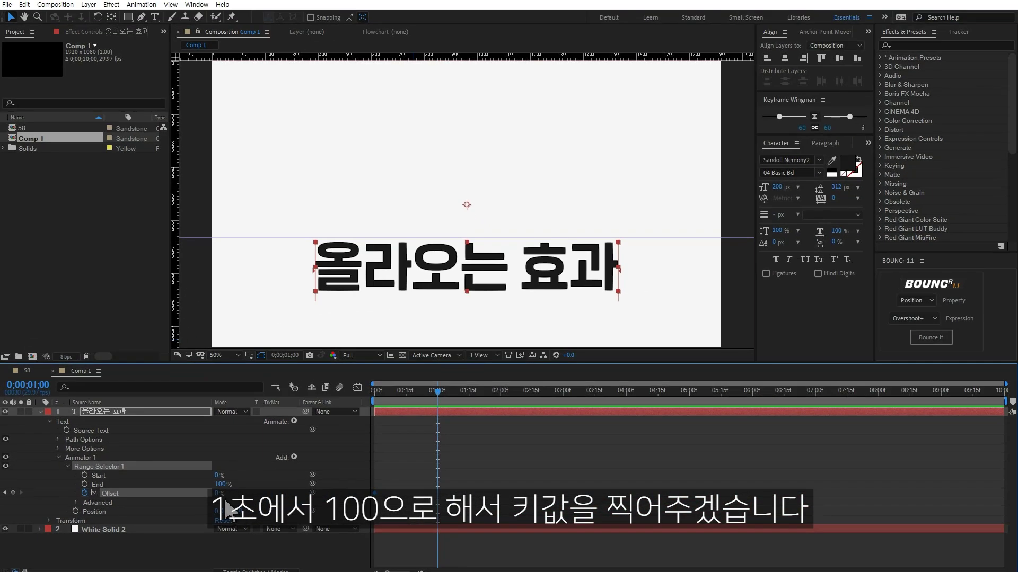
left_click_drag(219, 493, 297, 493)
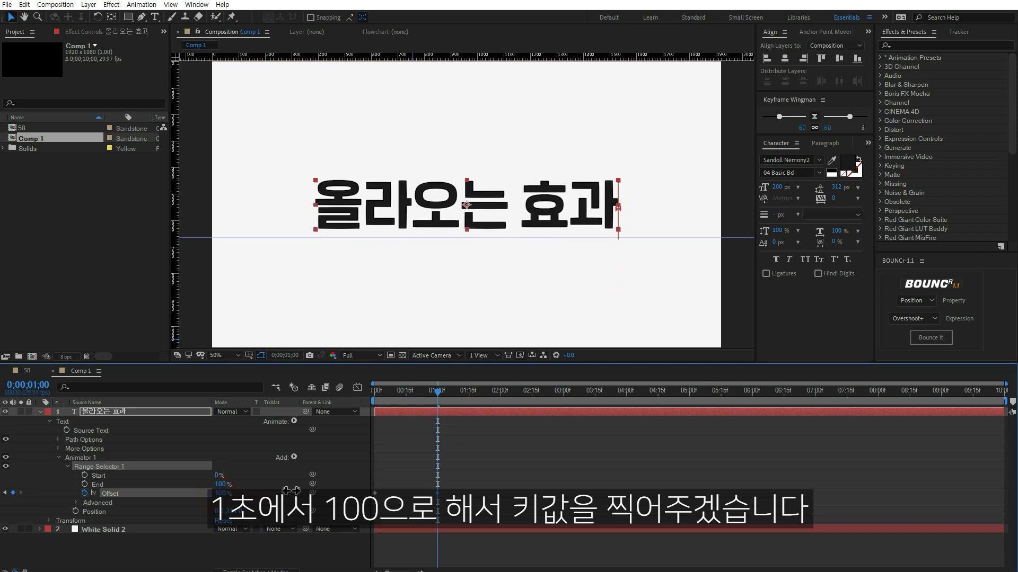
left_click(531, 549)
key("space")
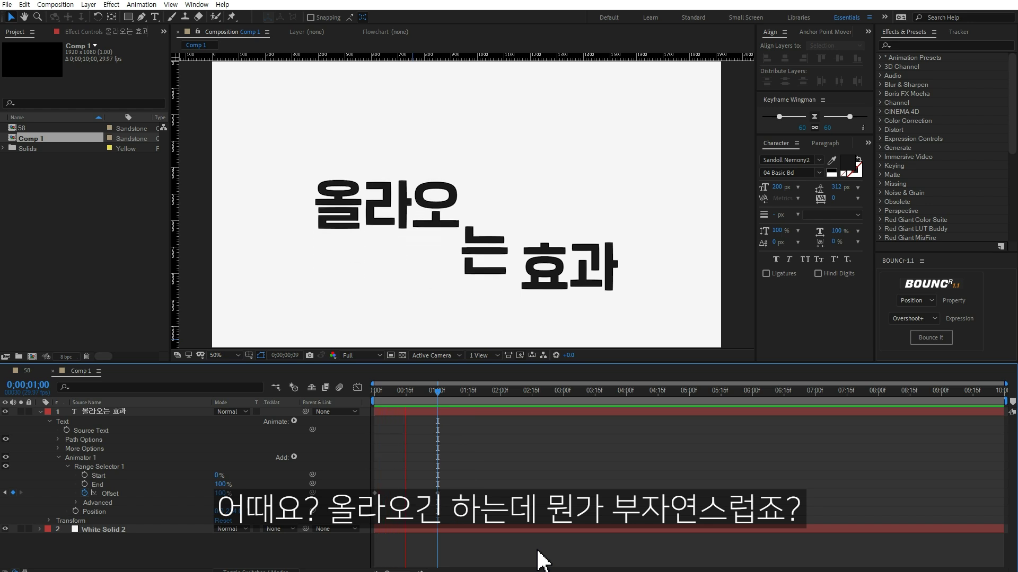
key("space")
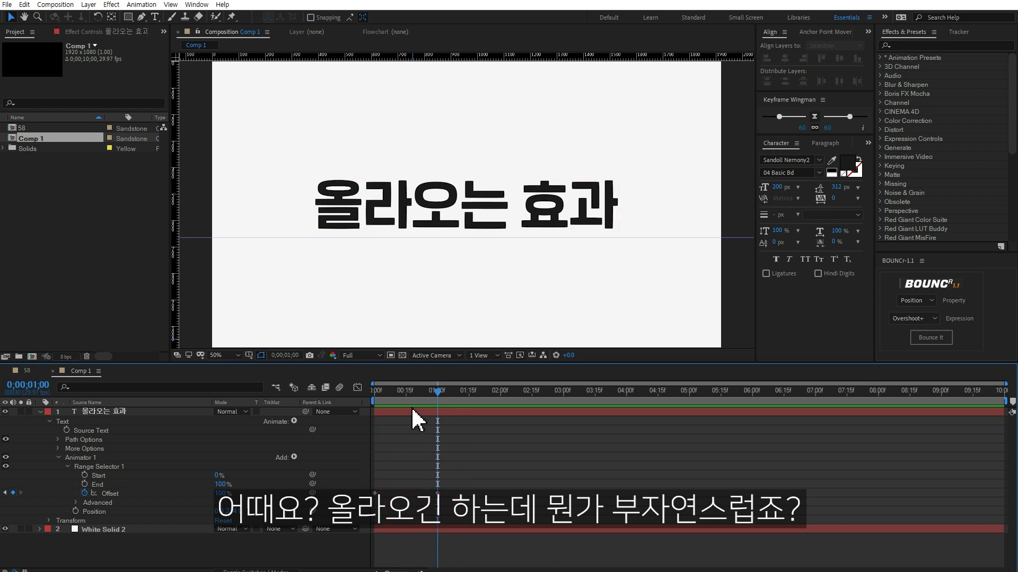
left_click_drag(411, 395, 404, 393)
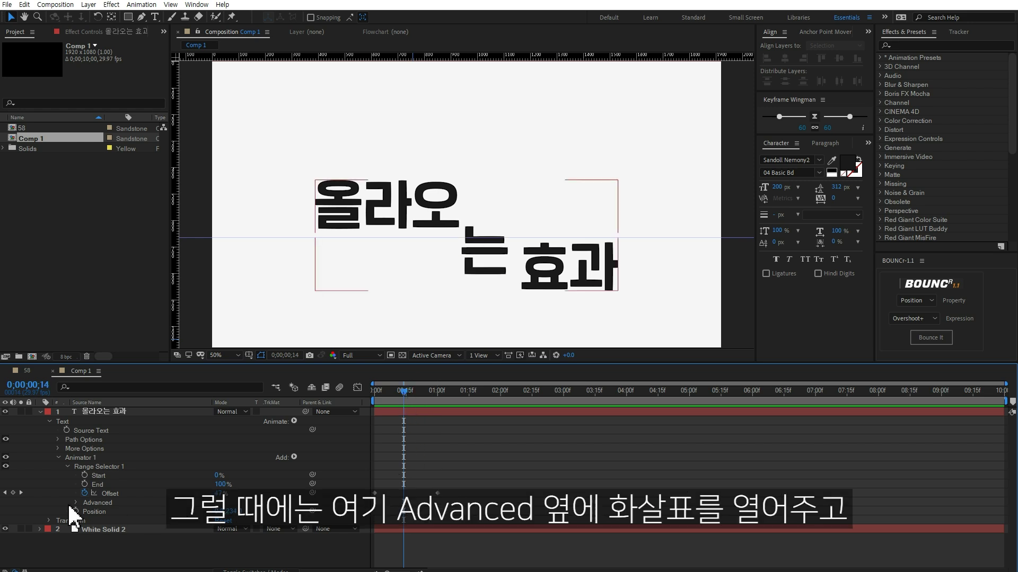
Set the range selector's Advanced Shape to Ramp Up and preview the rise
left_click(76, 503)
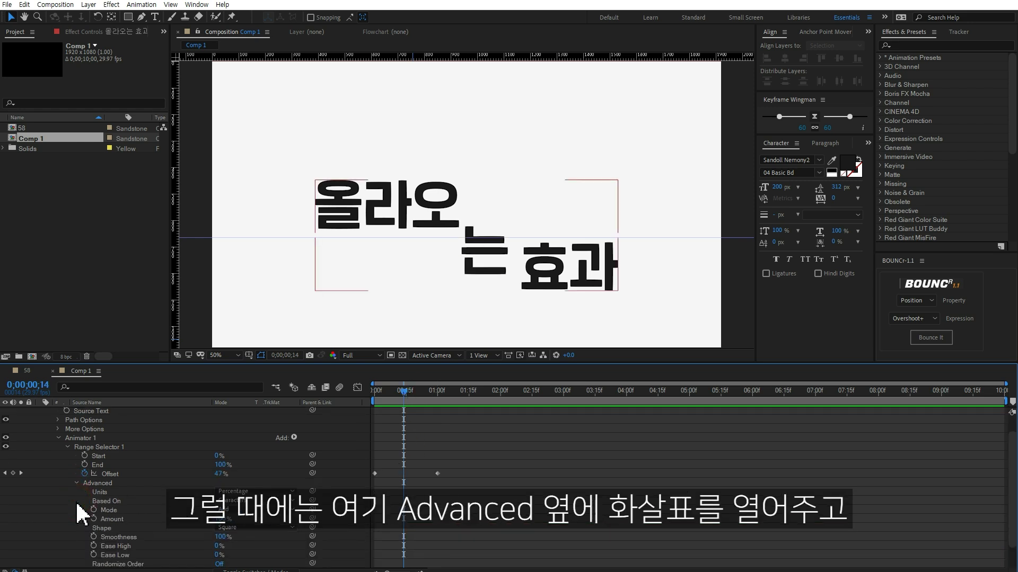
scroll(77, 517, "down", 1)
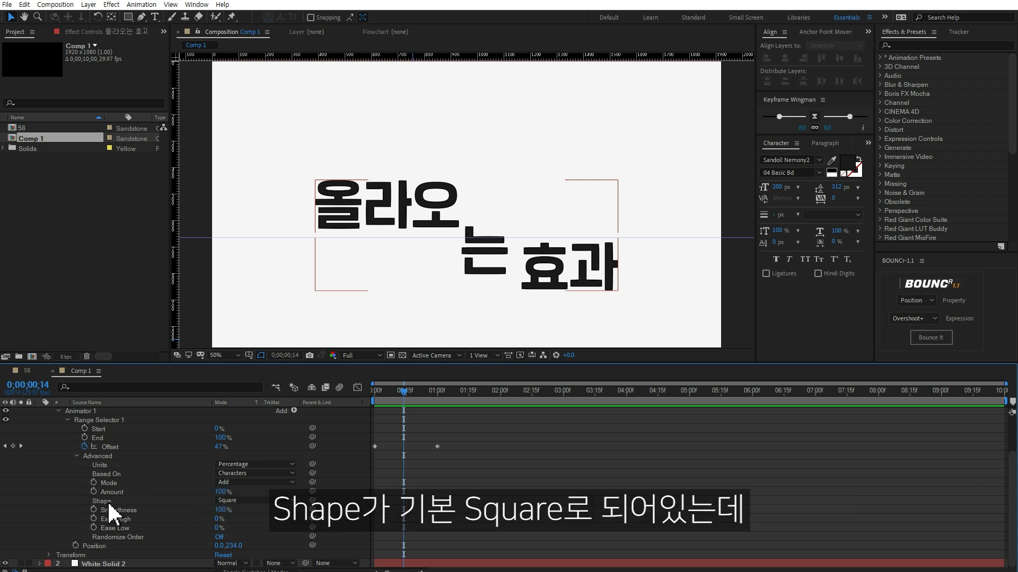
left_click(222, 501)
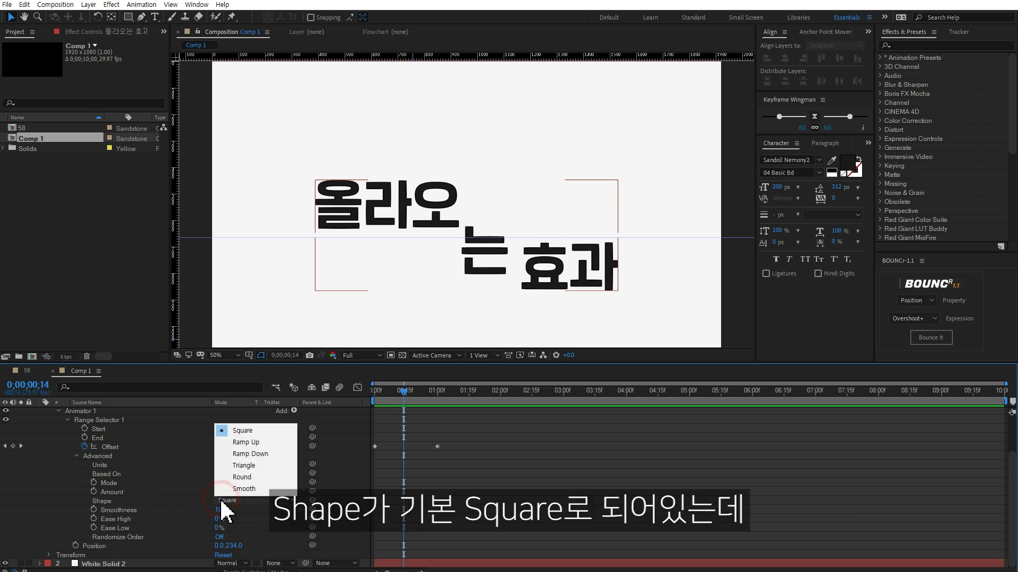
left_click(254, 443)
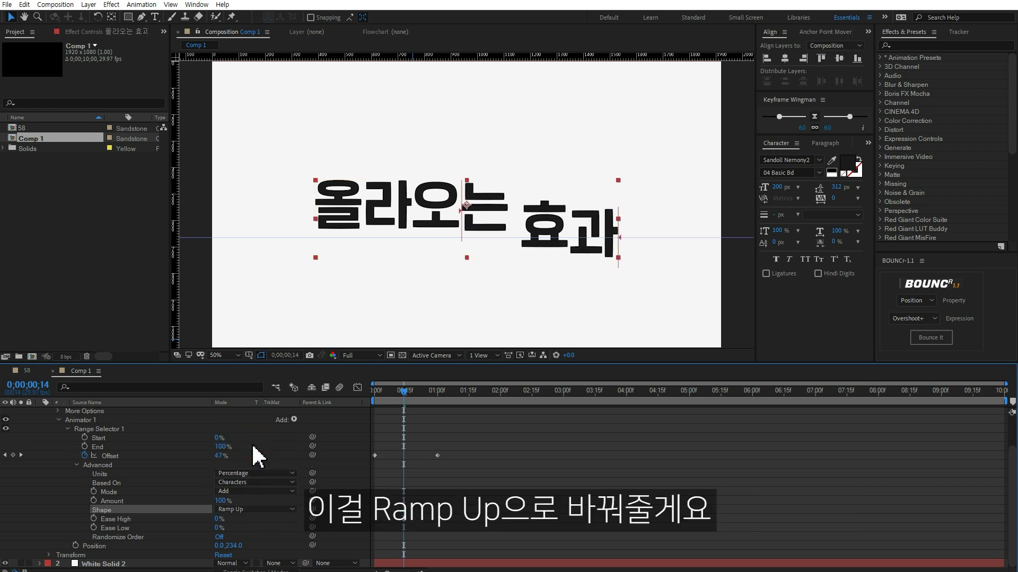
key("space")
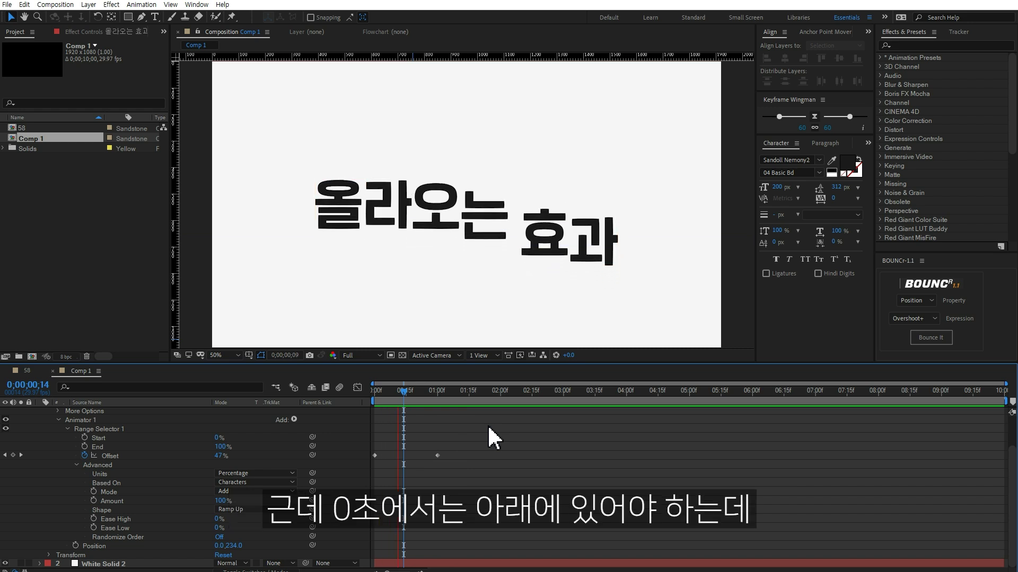
key("space")
Change the starting Offset at frame 0 to -100% and preview the staggered rise
left_click_drag(391, 390, 358, 396)
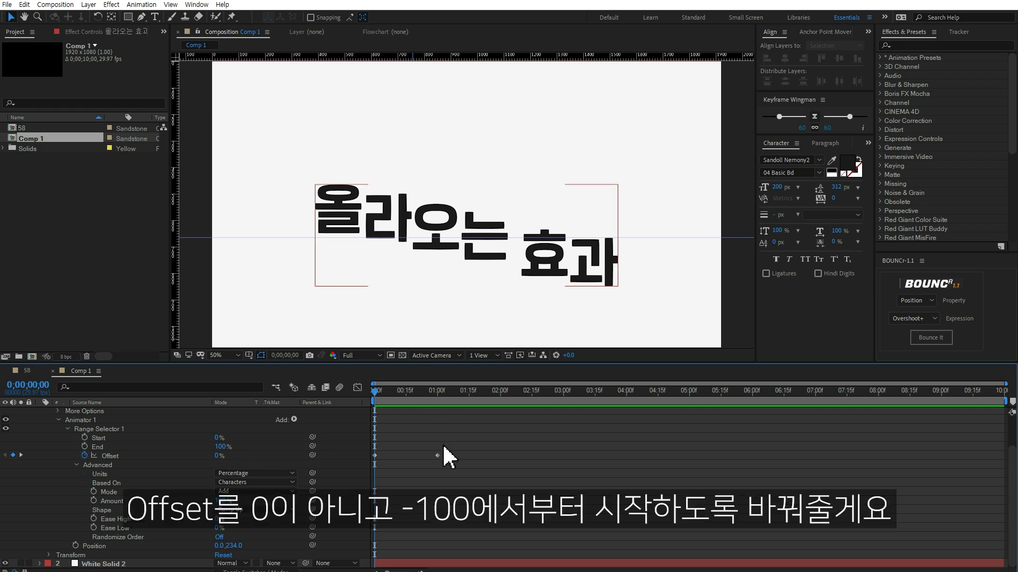
left_click_drag(218, 460, 221, 465)
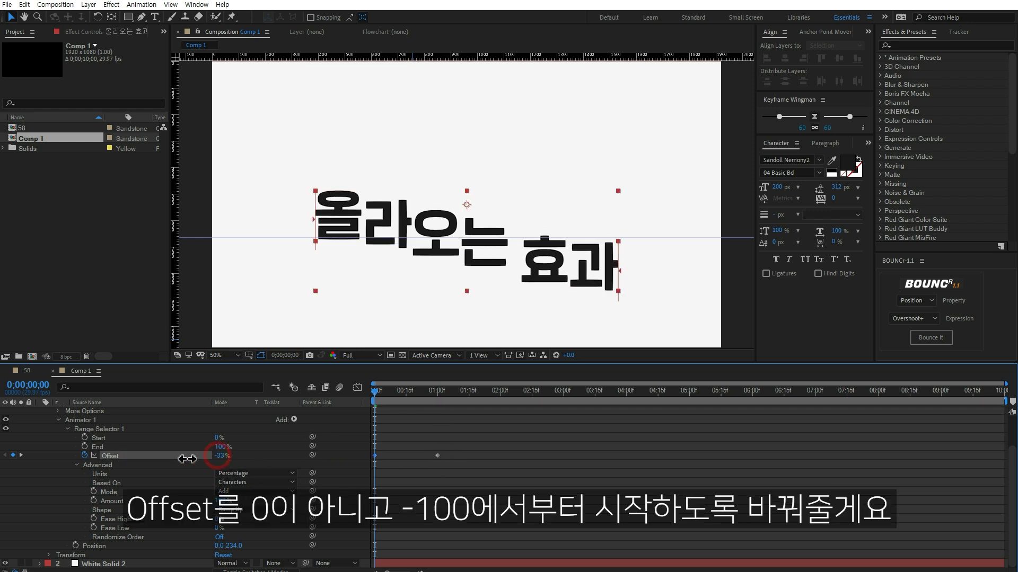
left_click(506, 508)
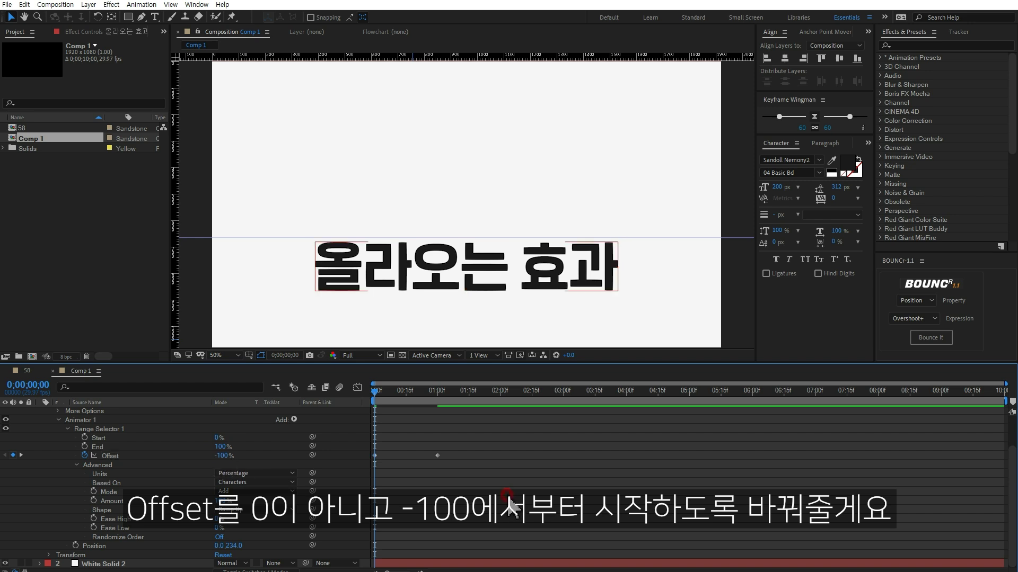
key("space")
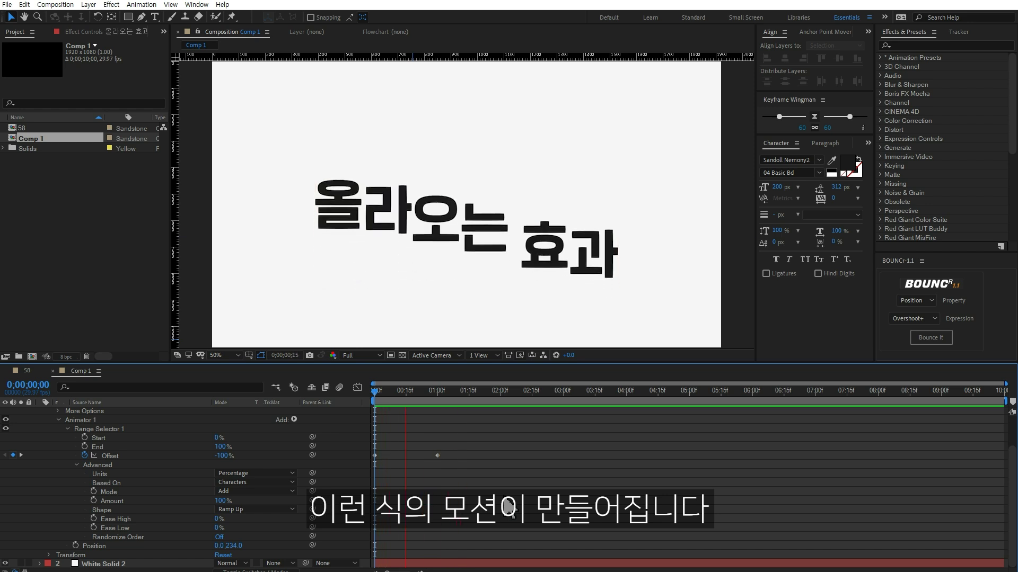
left_click_drag(376, 391, 402, 391)
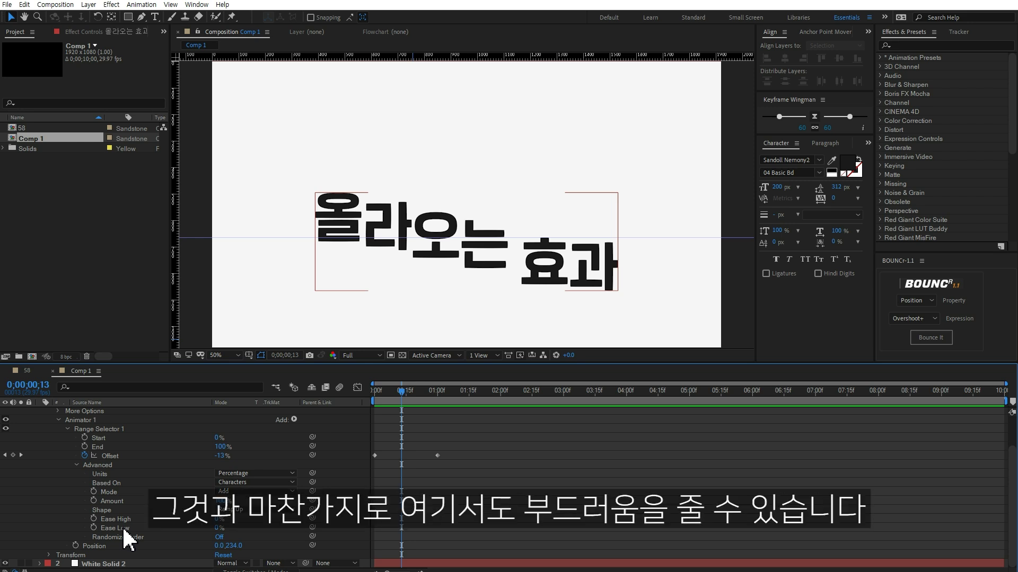
Set Ease Low to 100, preview the smoother rise, and collapse the text layer's properties
left_click(219, 528)
type("100")
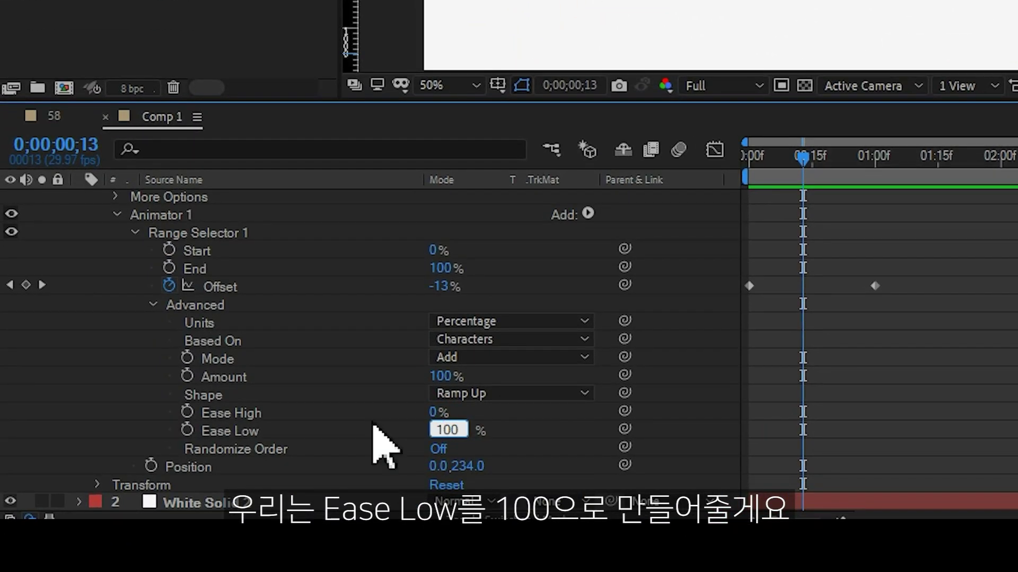
left_click(379, 430)
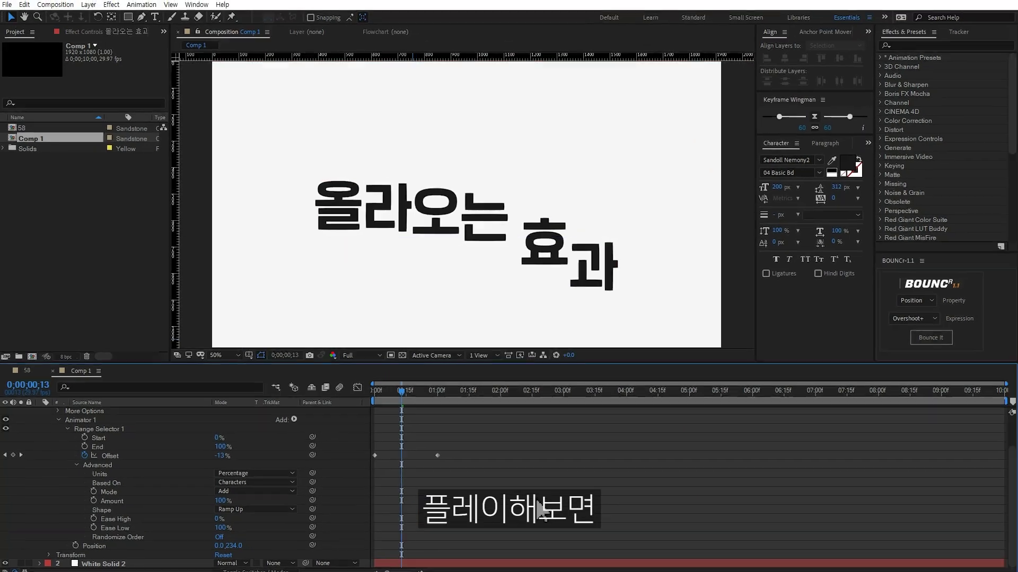
key("space")
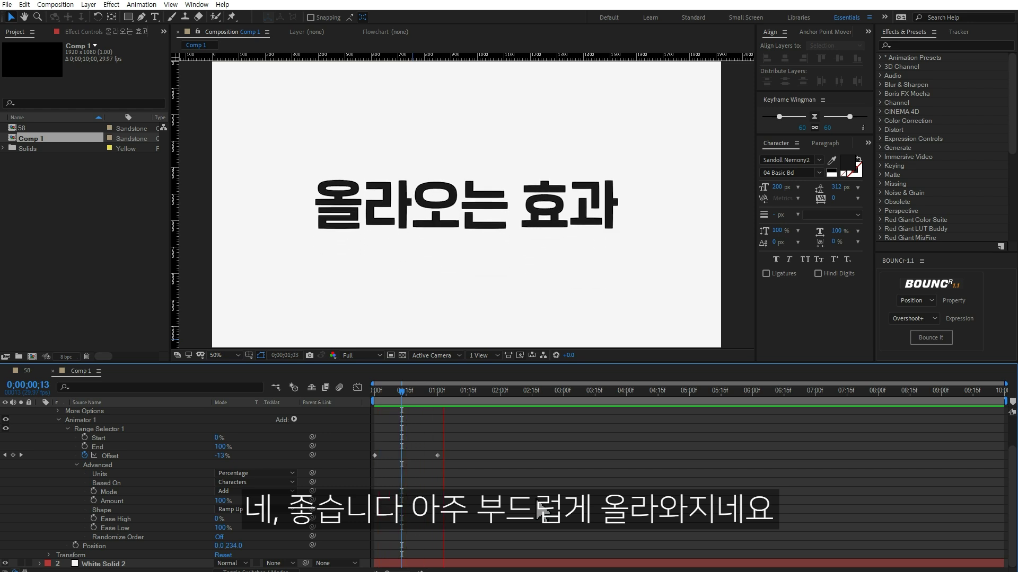
left_click_drag(371, 391, 437, 393)
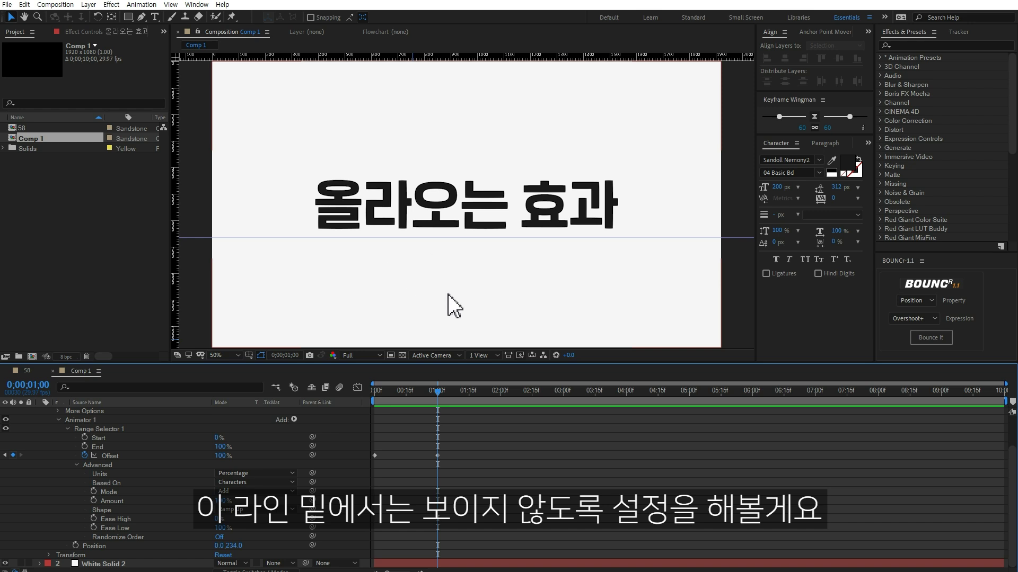
scroll(29, 480, "up", 3)
left_click(39, 412)
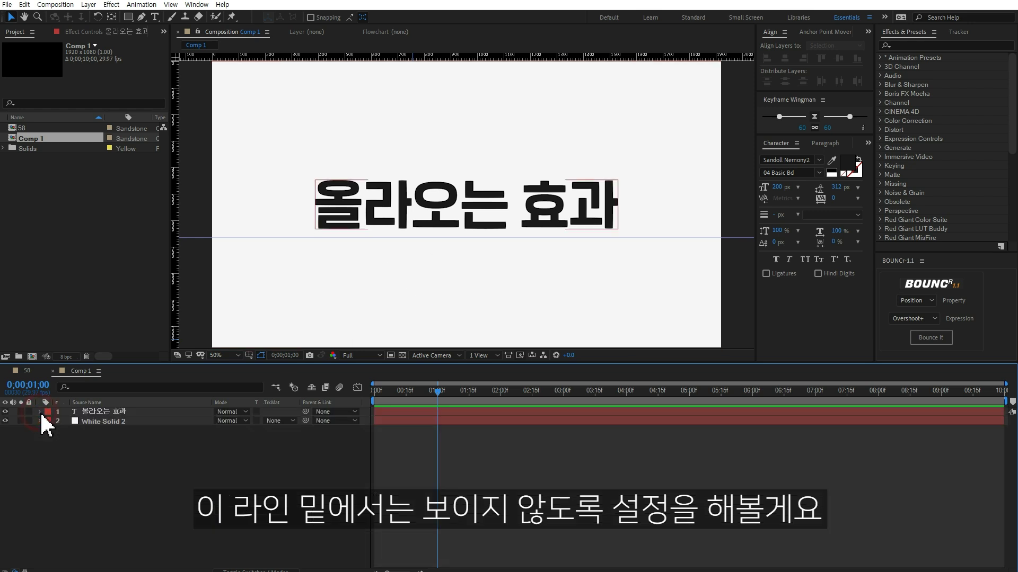
Add a full-frame red (FF0000) solid layer, Red Solid 2
right_click(124, 450)
mouse_move(150, 457)
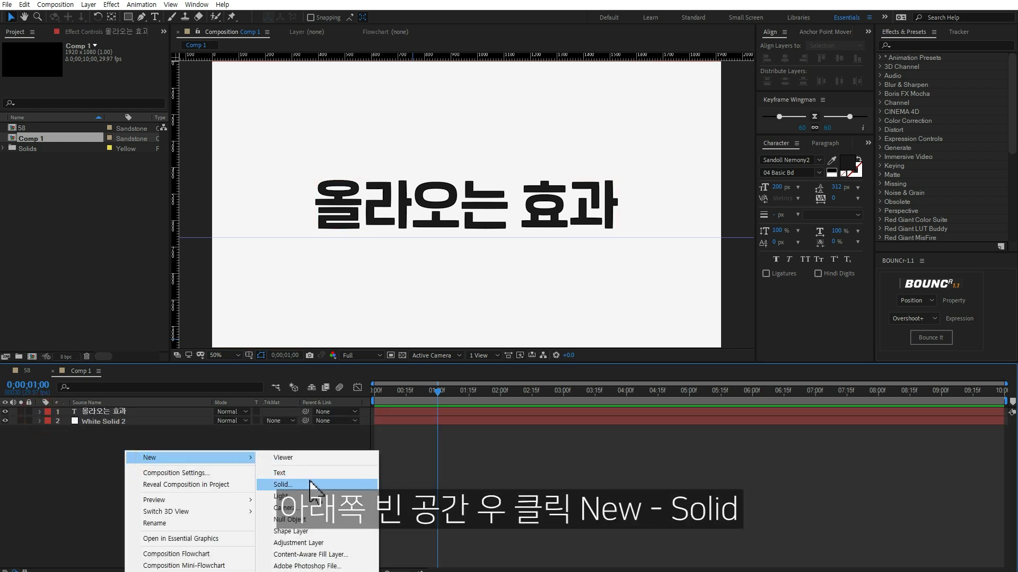
left_click(313, 485)
left_click(547, 317)
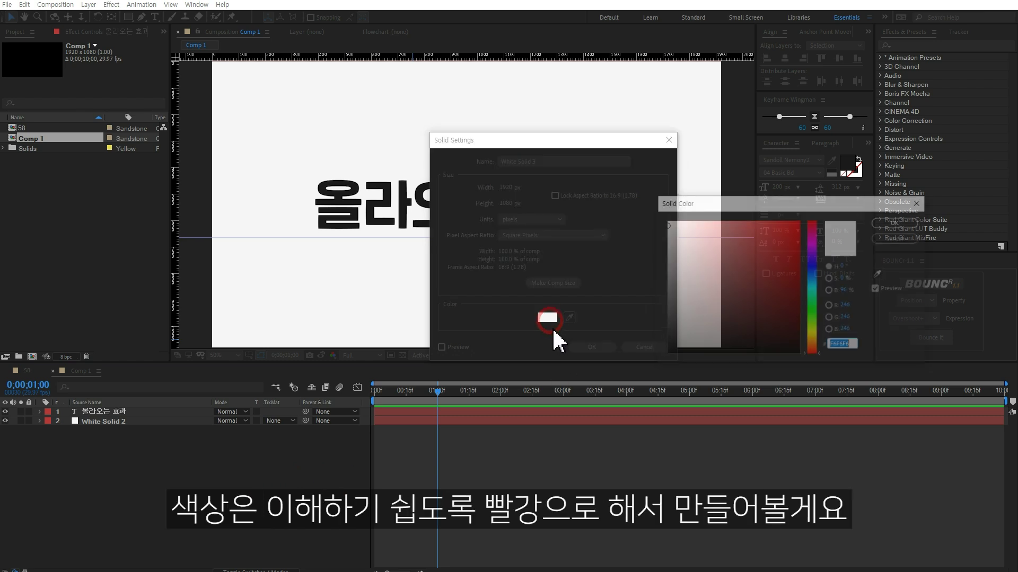
type("FF0000")
left_click(900, 227)
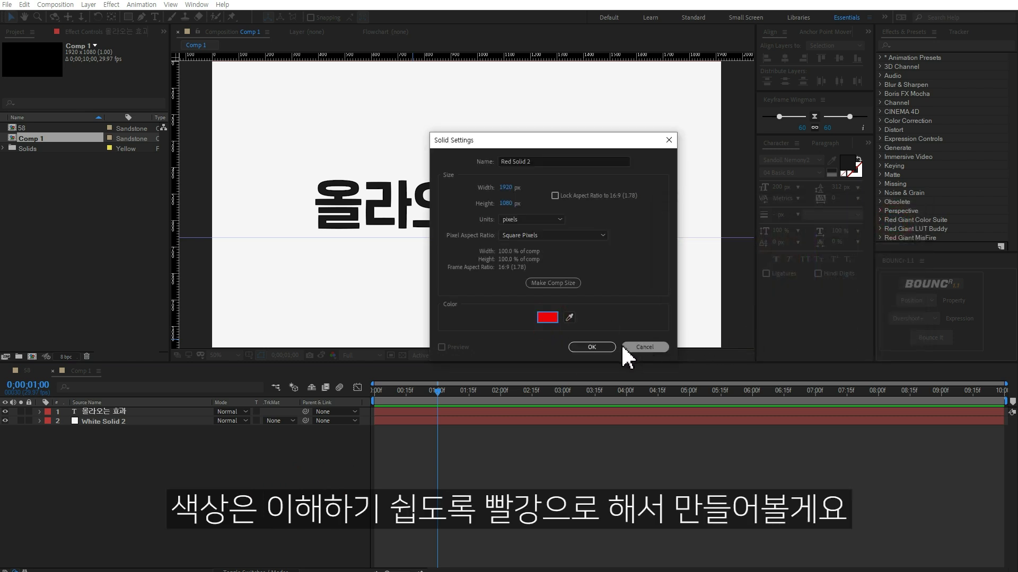
left_click(593, 348)
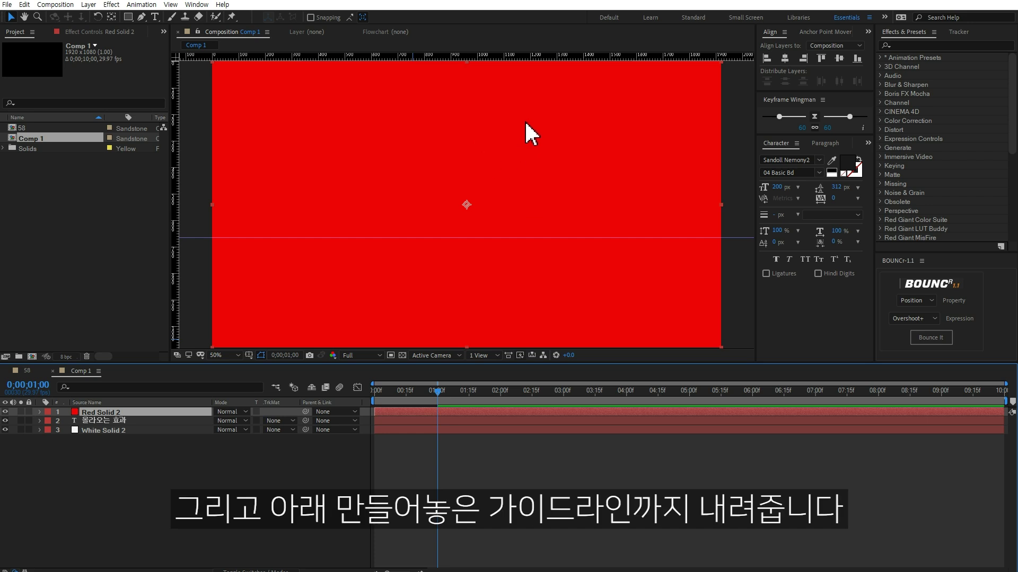
Drag Red Solid 2 down to the guide line and open the text layer's track matte choices
mouse_move(542, 96)
left_mouse_down()
mouse_move(536, 226)
mouse_move(550, 265)
left_mouse_up()
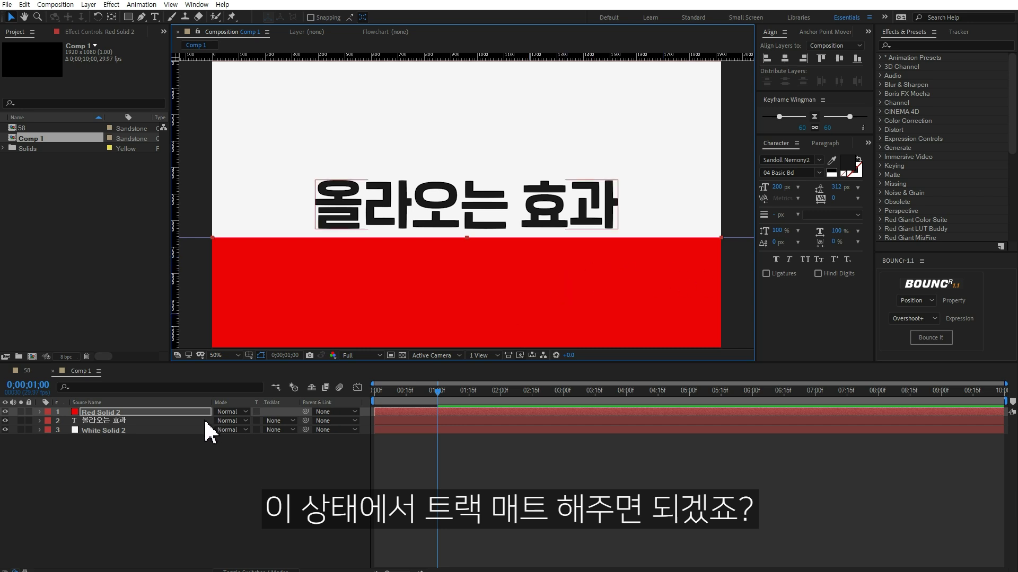
left_click(206, 422)
left_click(278, 422)
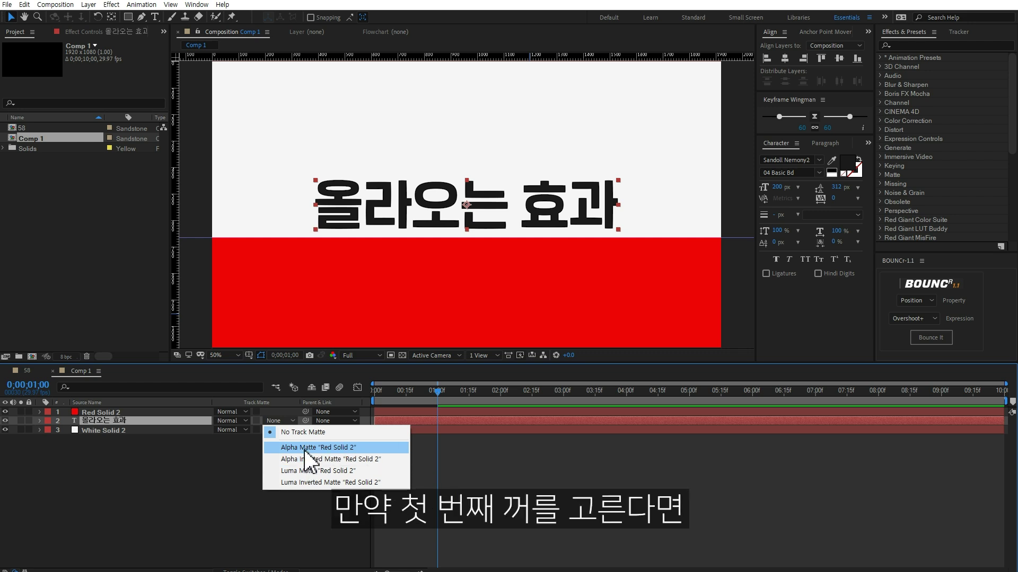
Set the text layer's track matte to Alpha Inverted Matte 'Red Solid 2' and preview from the start
left_click(306, 448)
left_click_drag(416, 393, 399, 393)
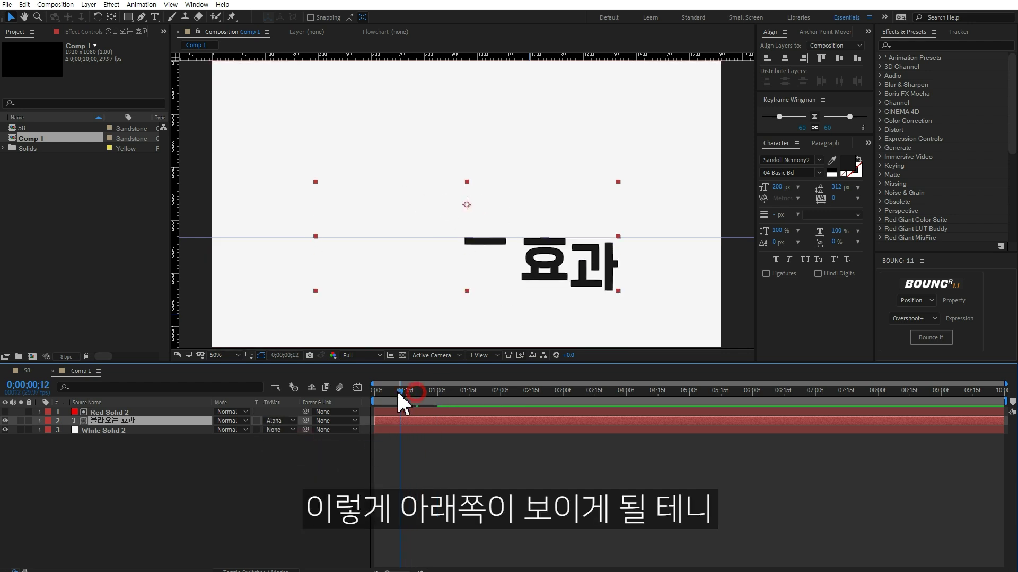
left_click(280, 421)
left_click(305, 461)
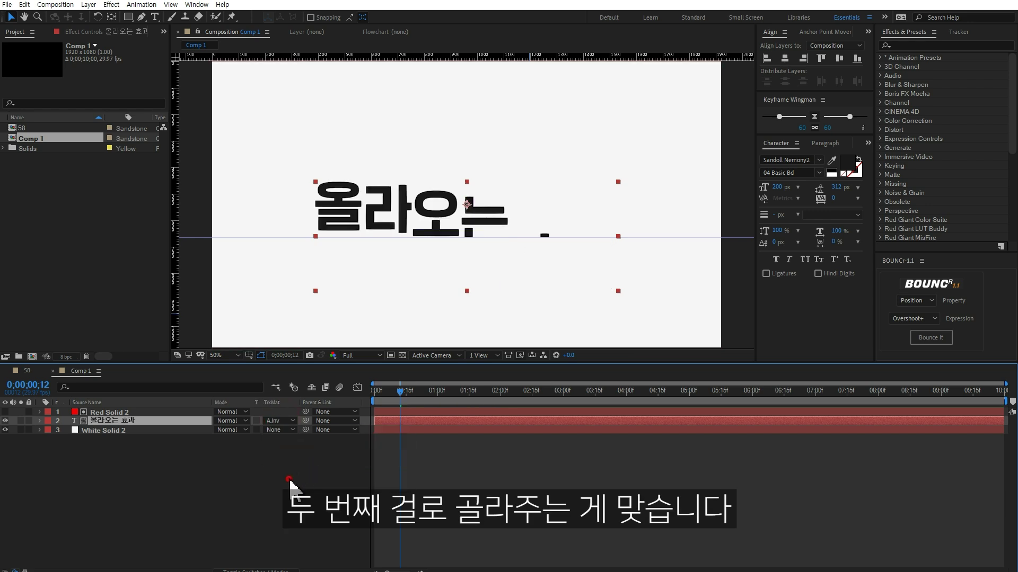
left_click(380, 391)
key("space")
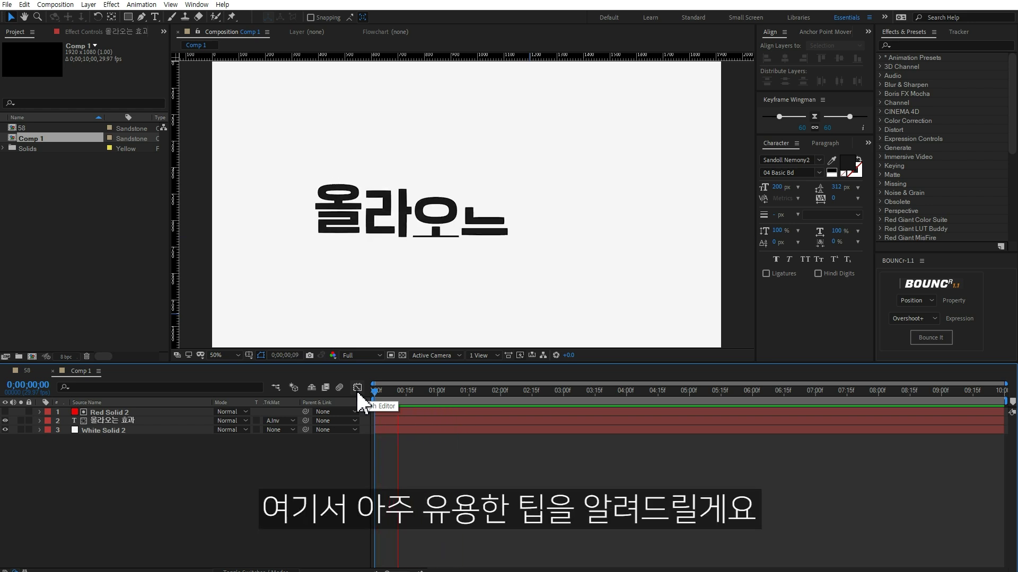
key("space")
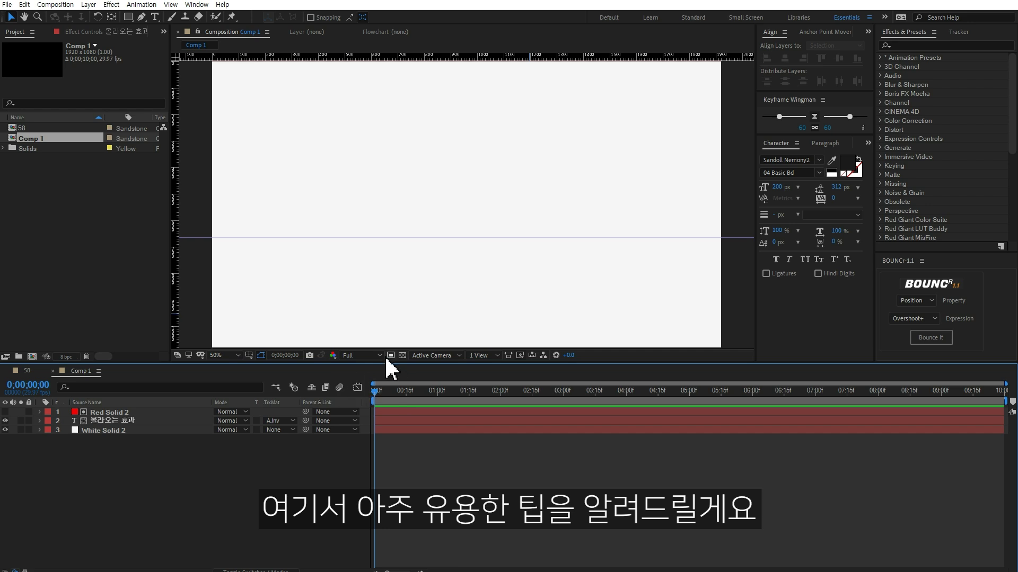
mouse_move(384, 394)
left_mouse_down()
mouse_move(450, 392)
mouse_move(352, 386)
left_mouse_up()
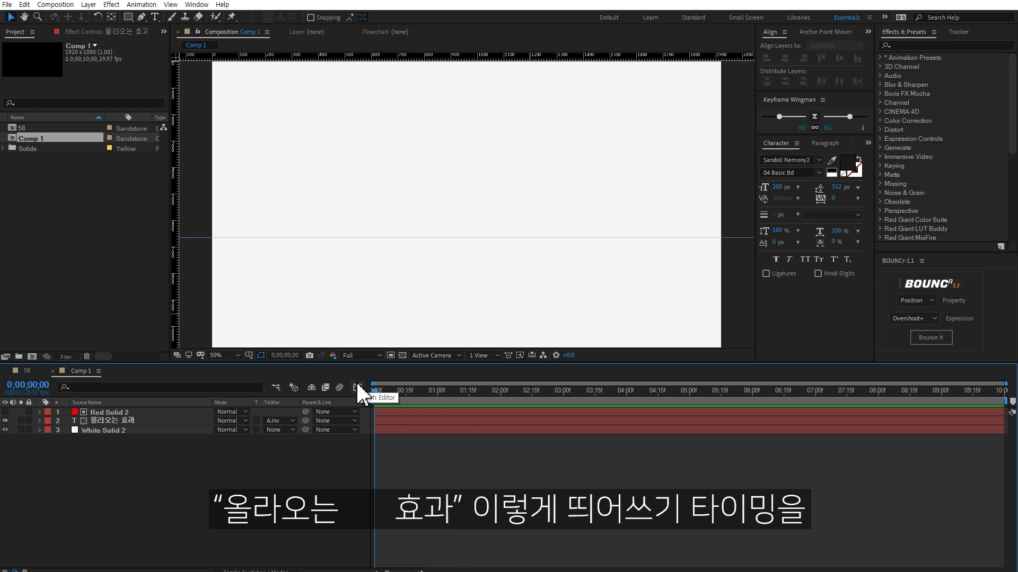
left_click_drag(382, 392, 450, 393)
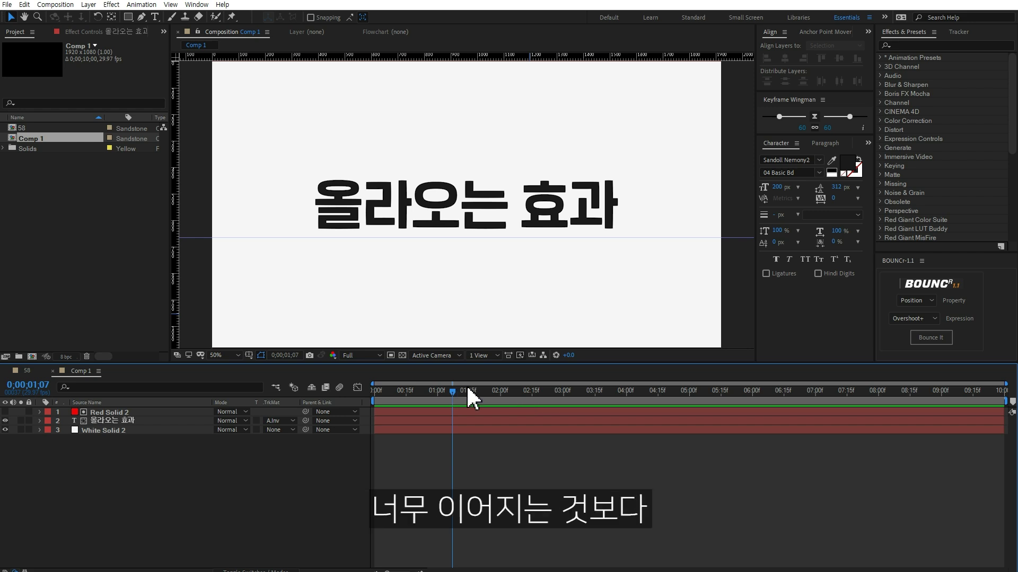
Select the extra spaces between 올라오는 and 효과, tighten their tracking to about -195, and preview
double_click(525, 222)
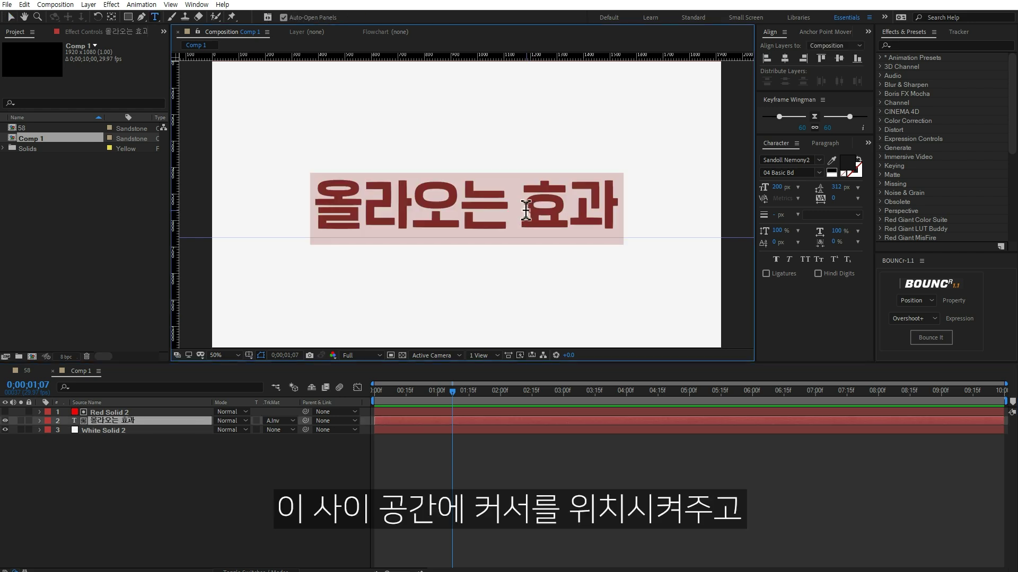
left_click(524, 211)
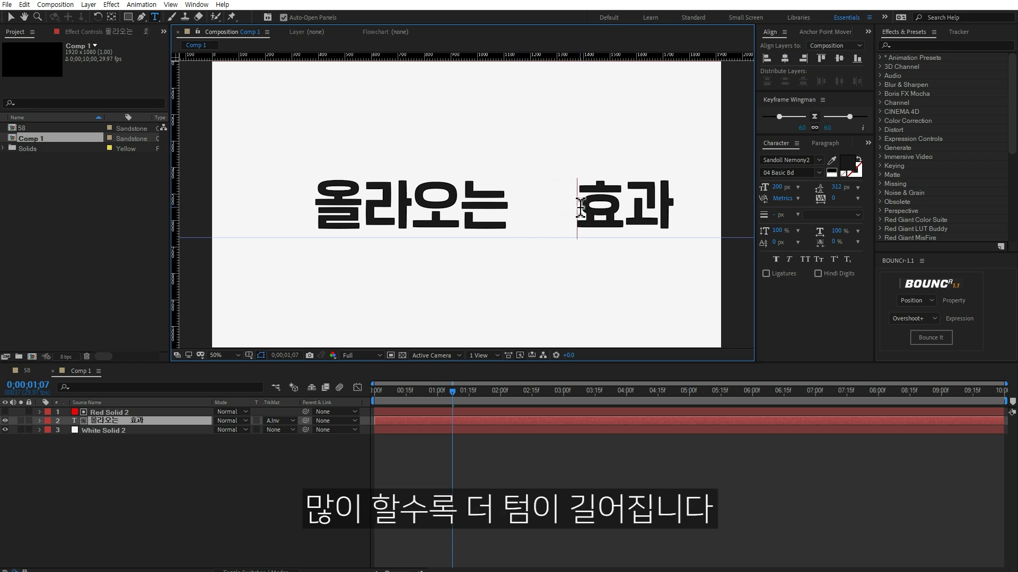
left_click_drag(580, 209, 510, 218)
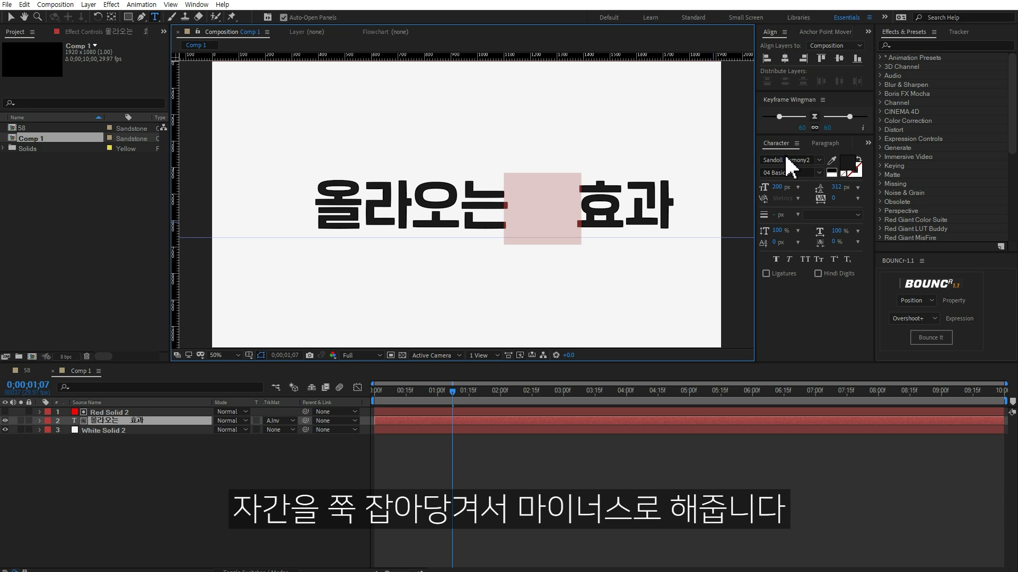
left_click_drag(835, 204, 752, 209)
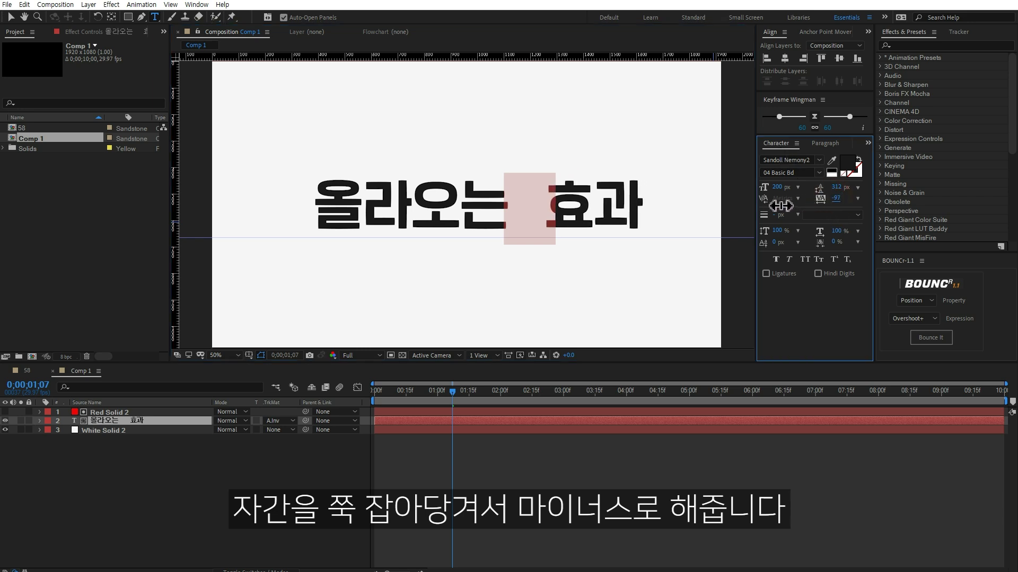
left_click_drag(752, 210, 749, 210)
left_click(249, 501)
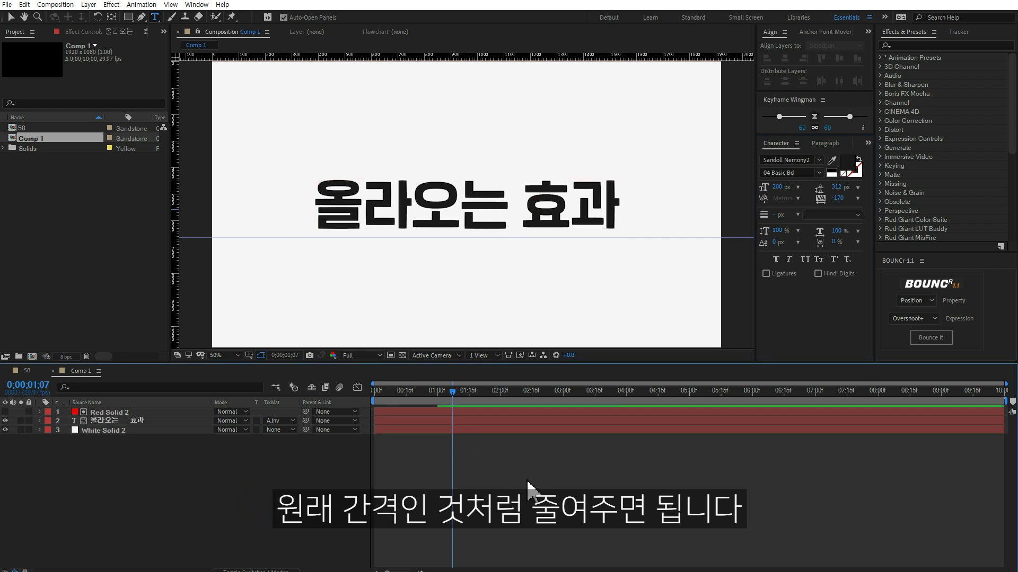
key("space")
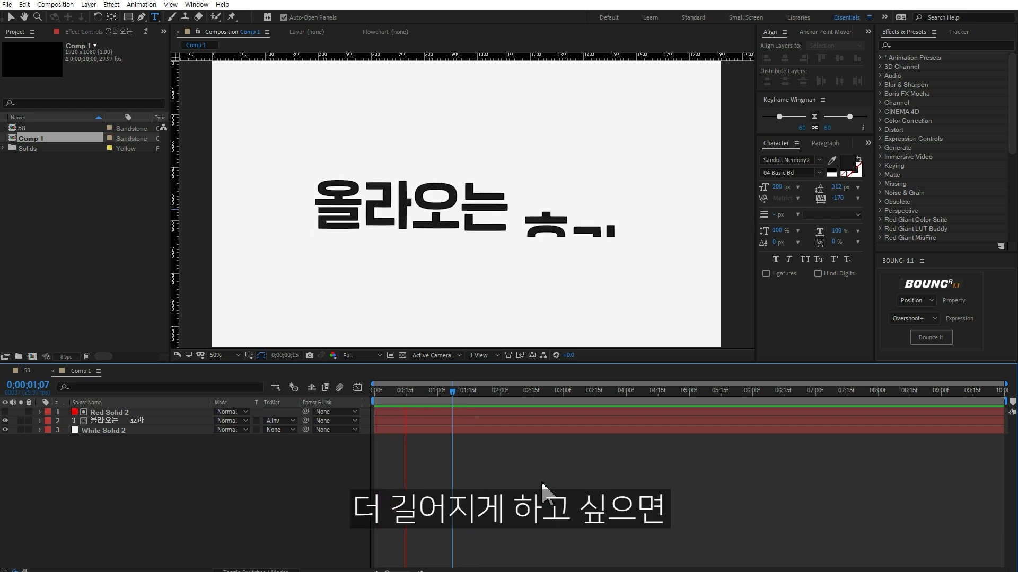
key("space")
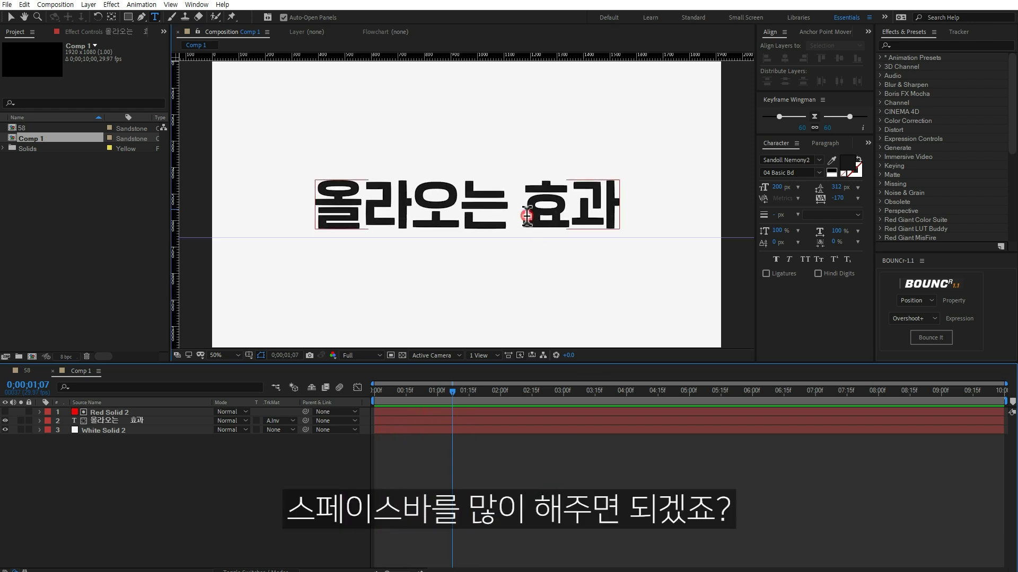
Tighten the tracking further on the spaces before 효과 and preview the rise again
left_click(530, 229)
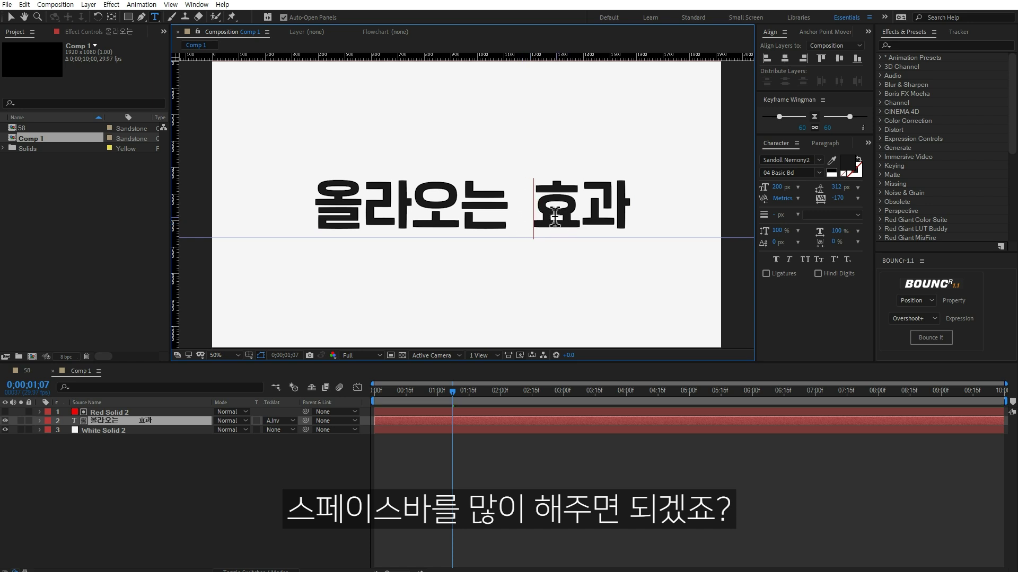
left_click_drag(543, 215, 507, 216)
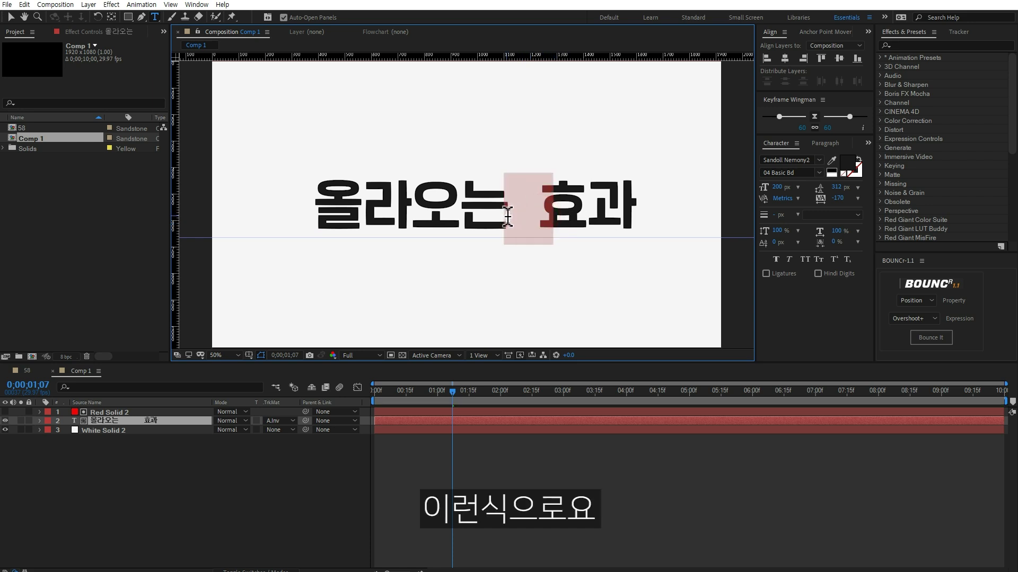
left_click_drag(848, 199, 822, 199)
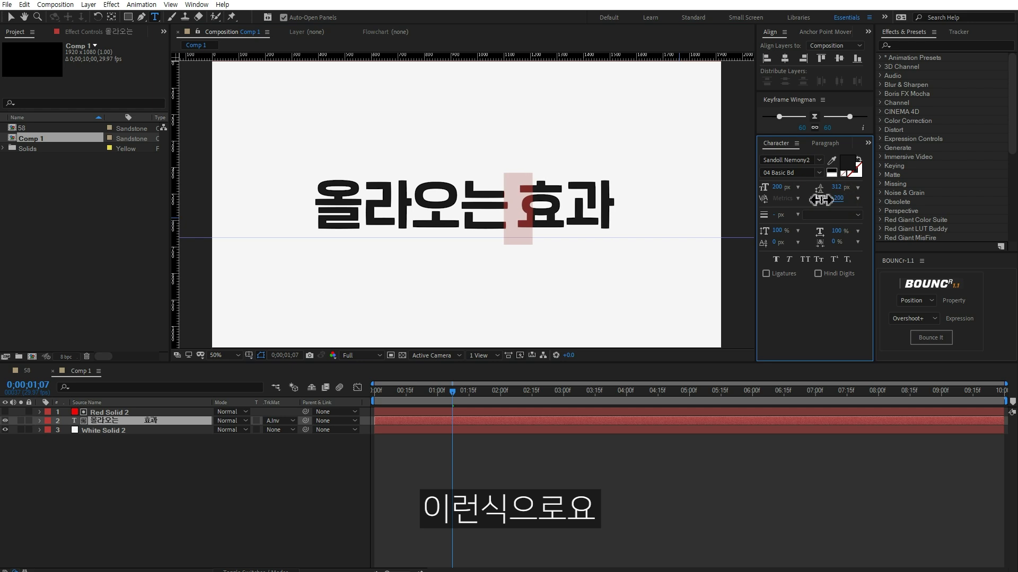
left_click(670, 518)
key("space")
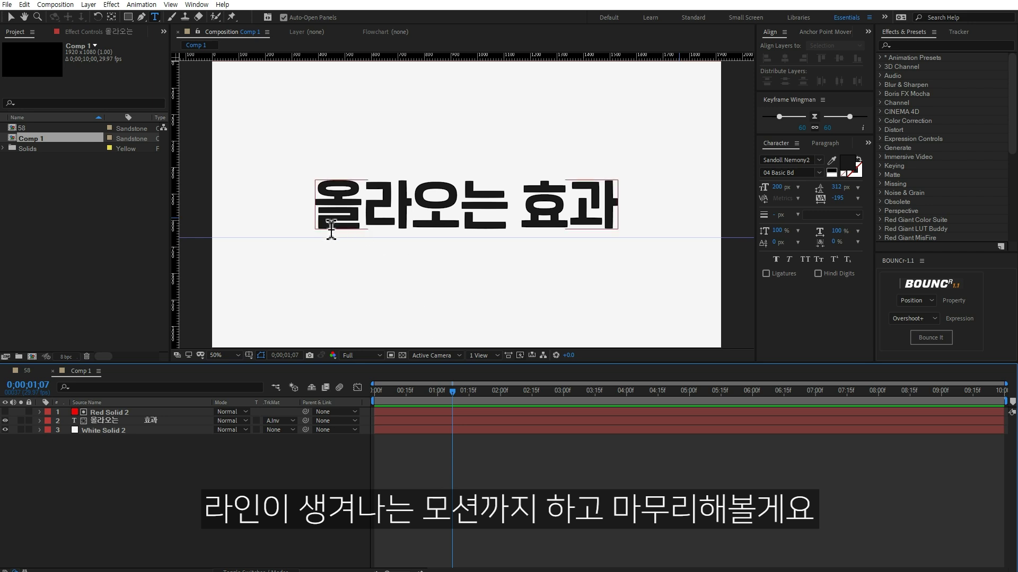
left_click(141, 16)
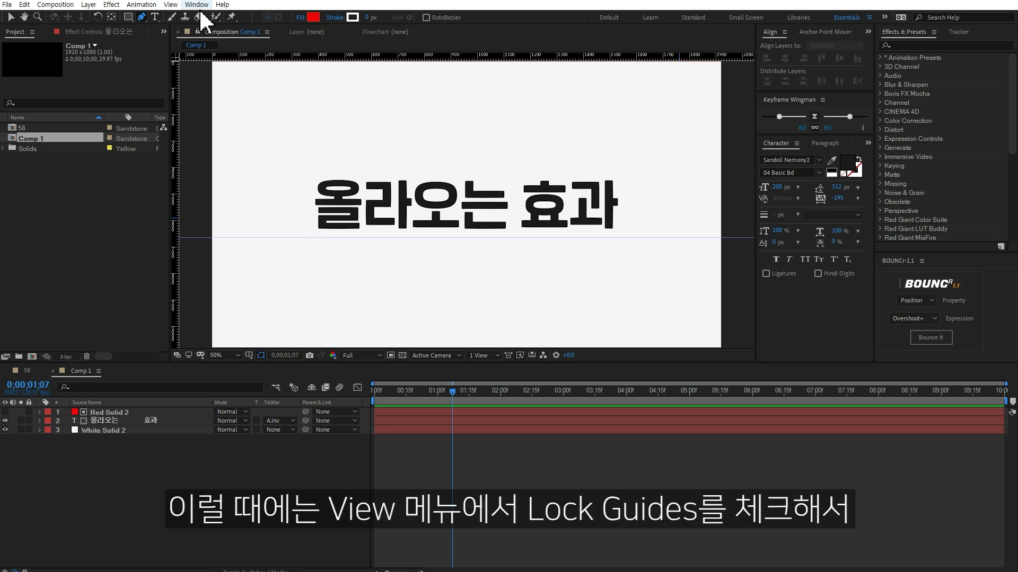
Lock the guides from the View menu so the guide line stays fixed
left_click(170, 5)
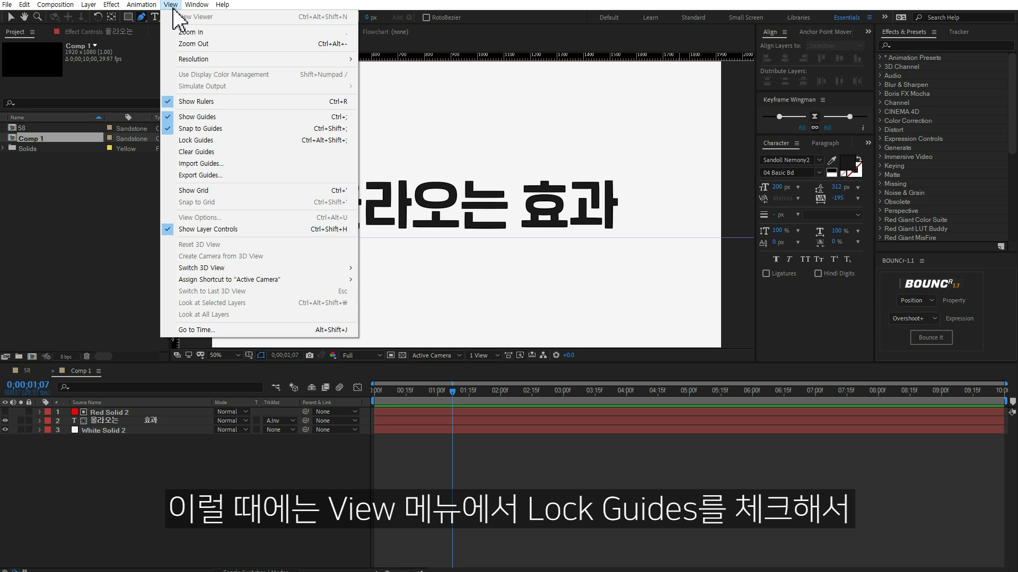
left_click(203, 141)
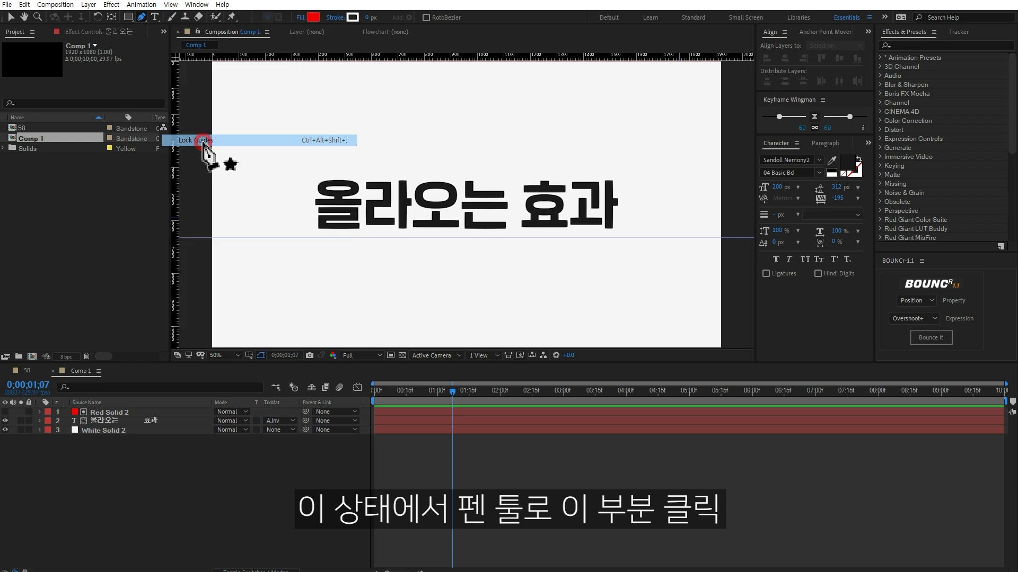
Draw a straight line along the guide under the title with a 5A4B4B, 11 px stroke
left_click(309, 236)
left_click(620, 237, "shift")
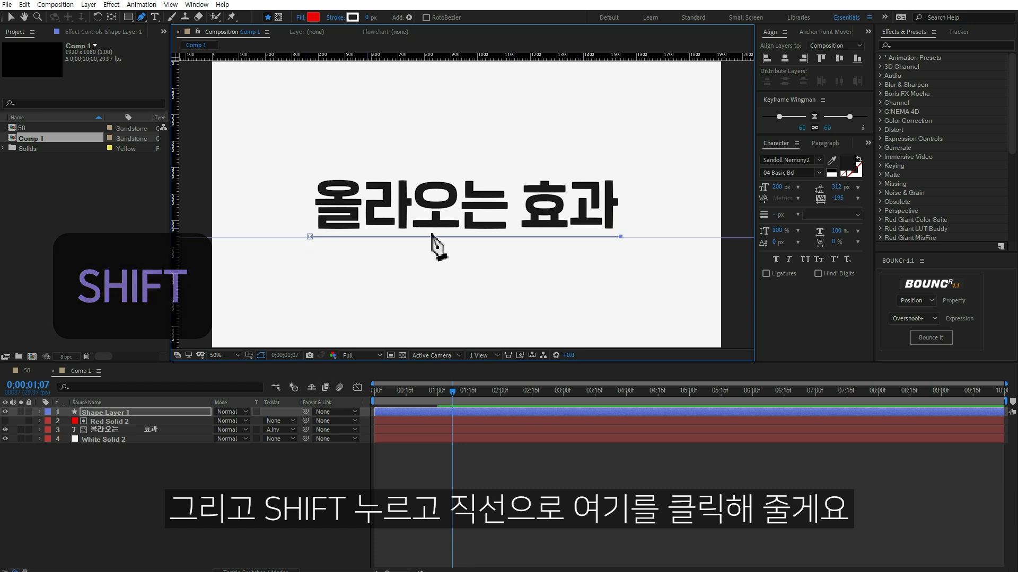
left_click(352, 17)
left_click(687, 307)
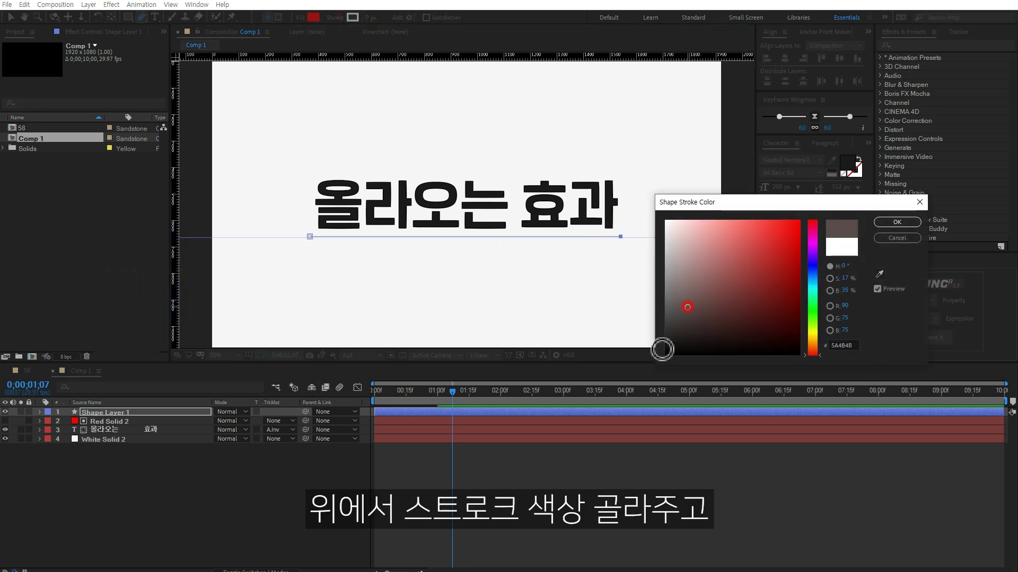
left_click(895, 222)
left_click_drag(370, 20, 376, 20)
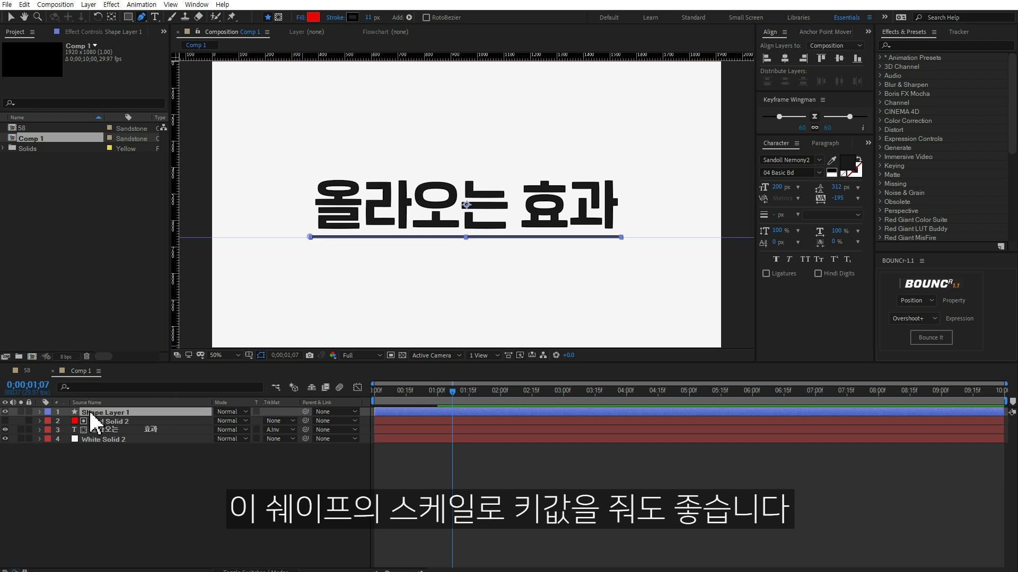
left_click(40, 412)
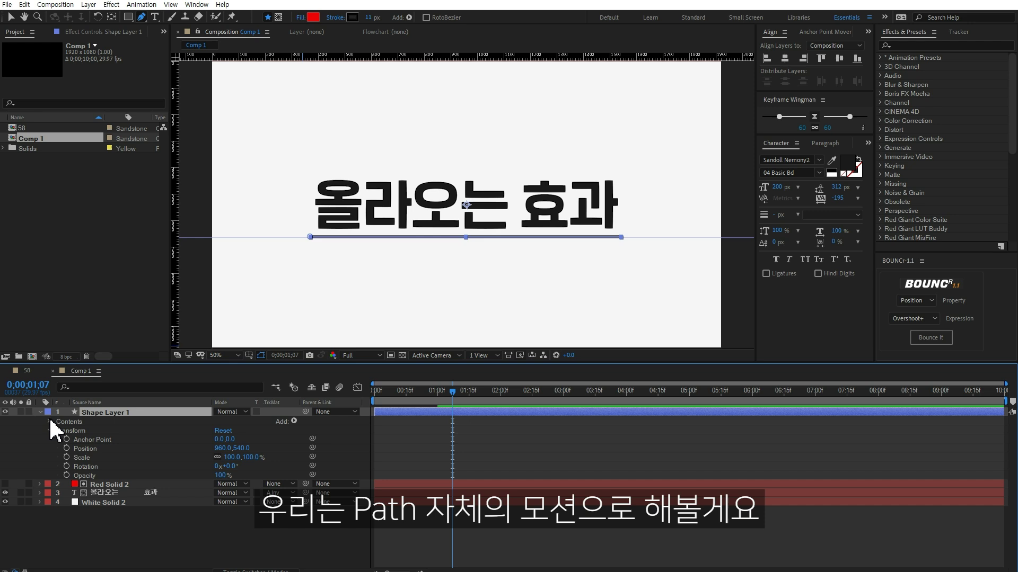
Keyframe the underline's Path at 1 second and collapse it onto its left endpoint at 0s
left_click(50, 422)
left_click(58, 431)
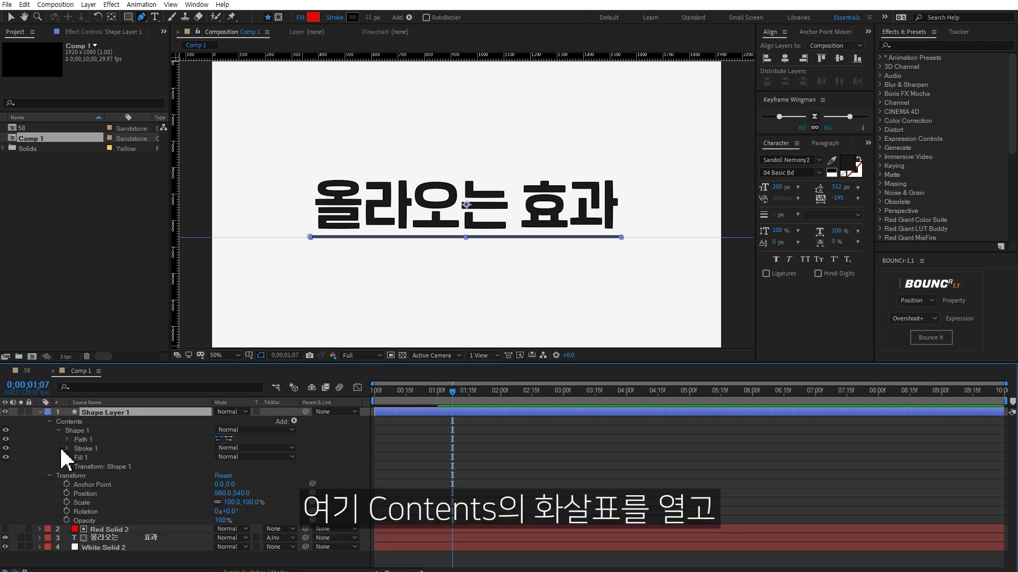
left_click(66, 440)
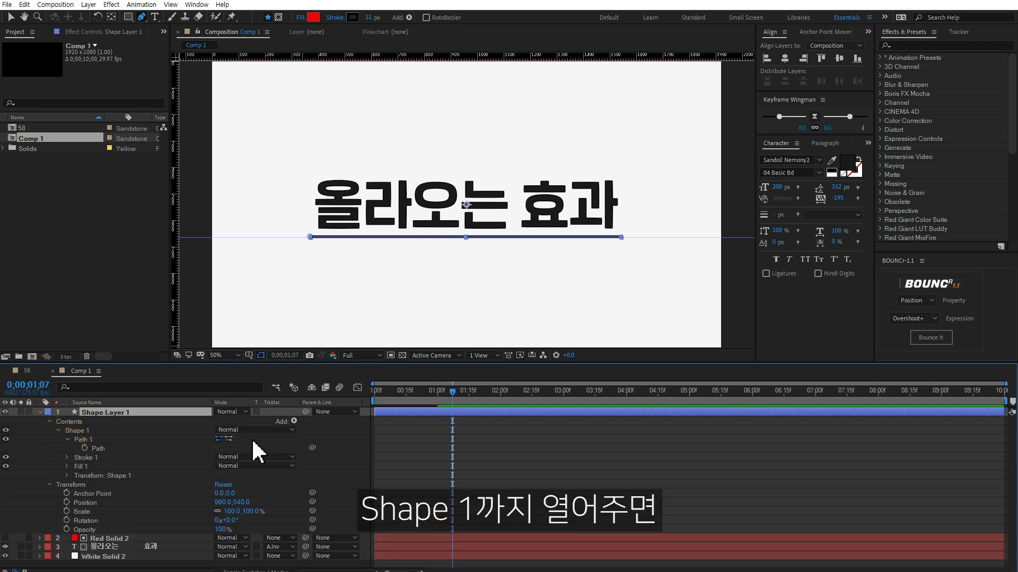
left_click(376, 391)
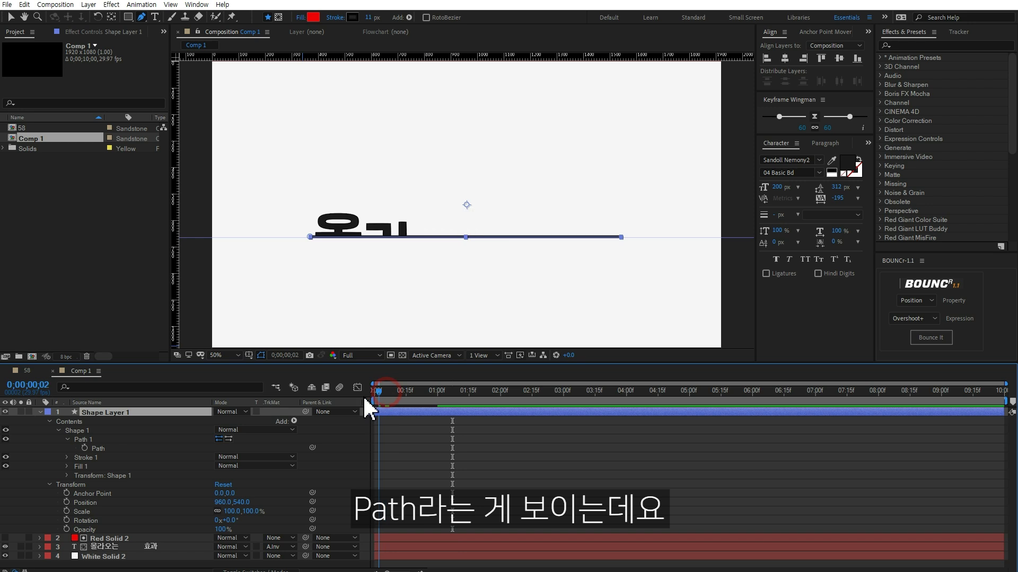
left_click(84, 448)
left_click(437, 393)
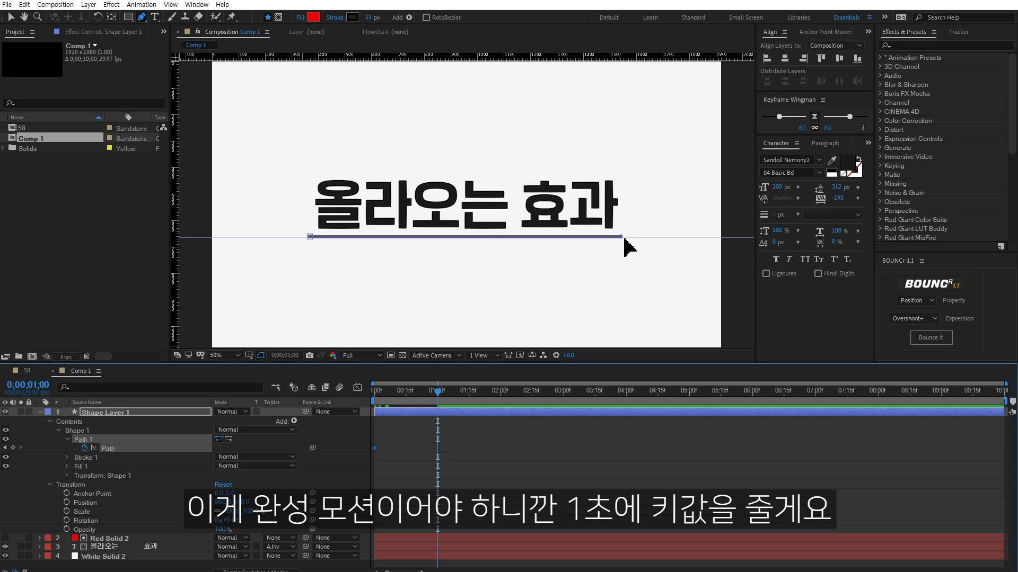
left_click_drag(375, 449, 437, 448)
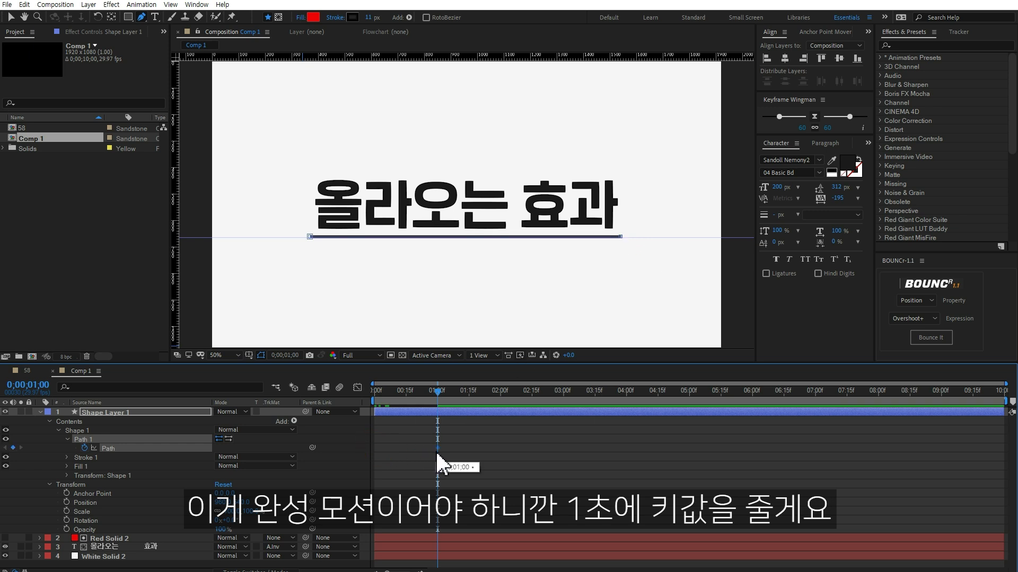
key("Home")
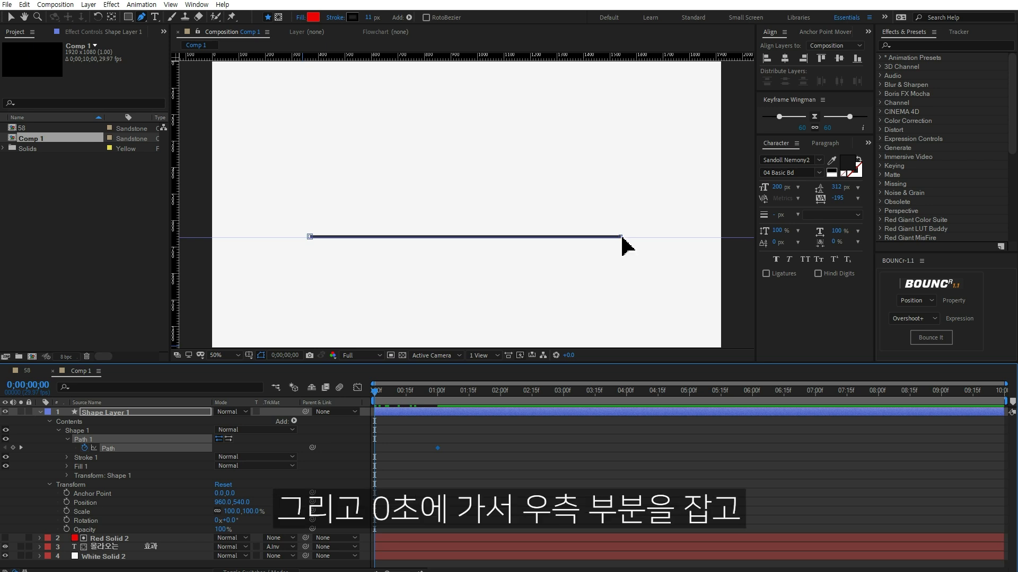
left_click_drag(620, 238, 310, 238)
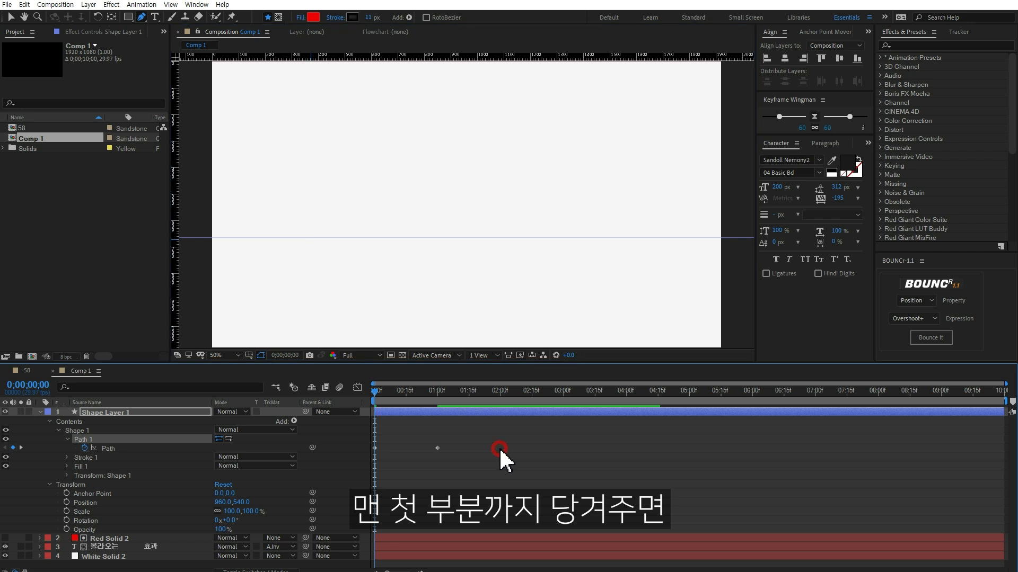
Preview the line drawing in, then apply Easy Ease to both path keyframes
left_click(578, 456)
key("space")
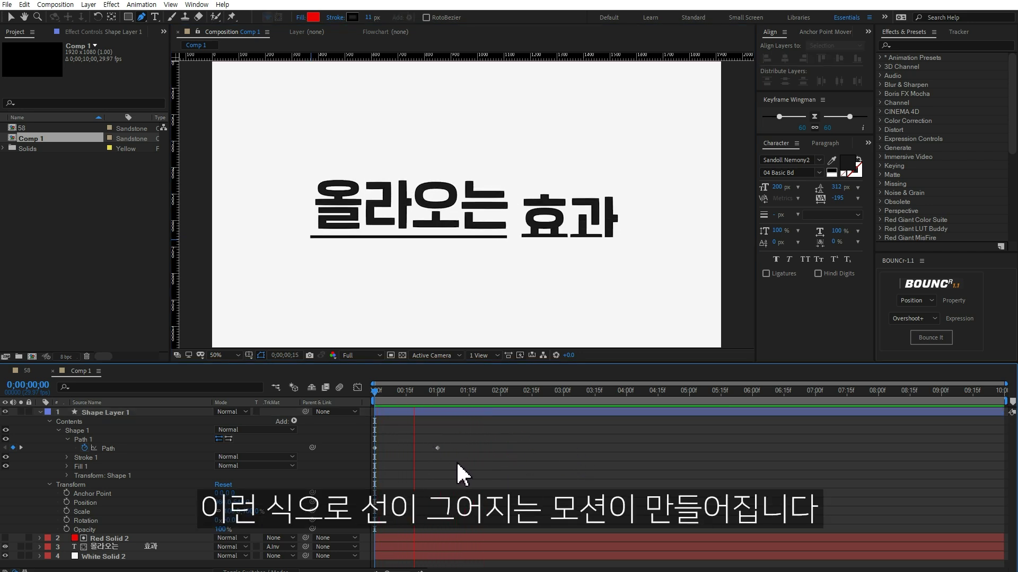
left_click_drag(373, 389, 449, 392)
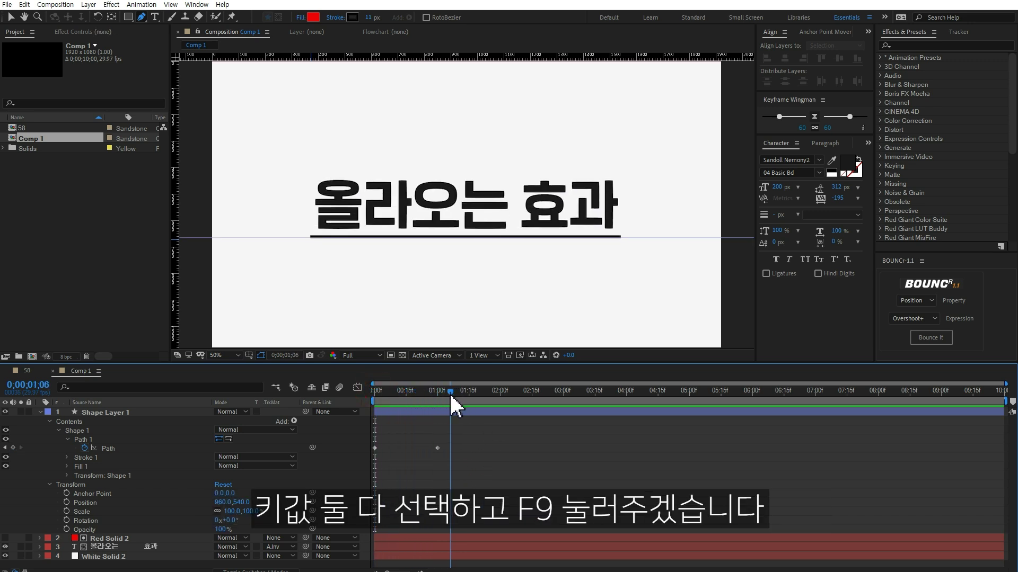
left_click_drag(474, 441, 371, 465)
key("F9")
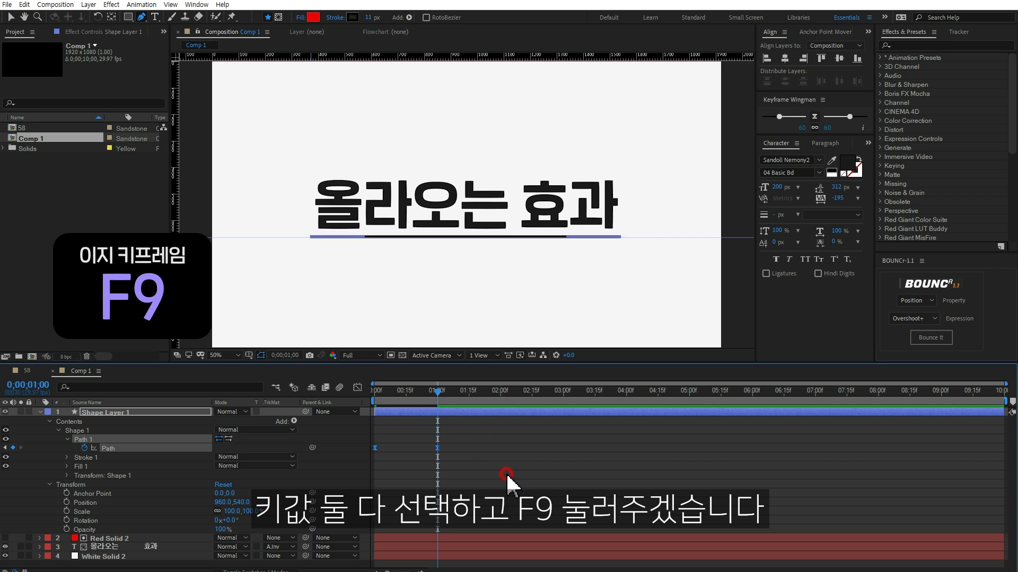
left_click(41, 412)
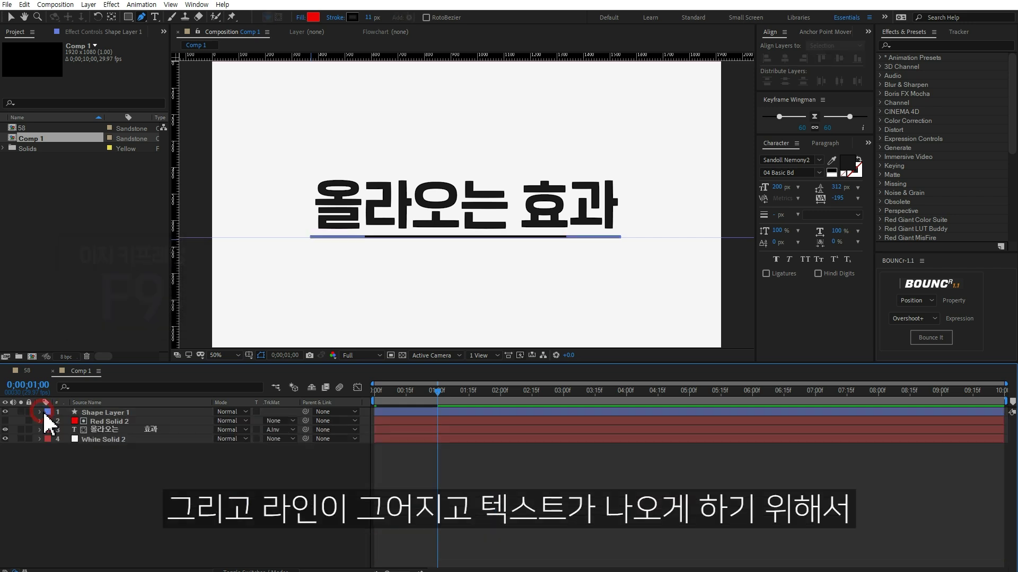
Trim the '올라오는 효과' text layer to start at 0;00;00;10 and preview the combined animation
left_click(106, 430)
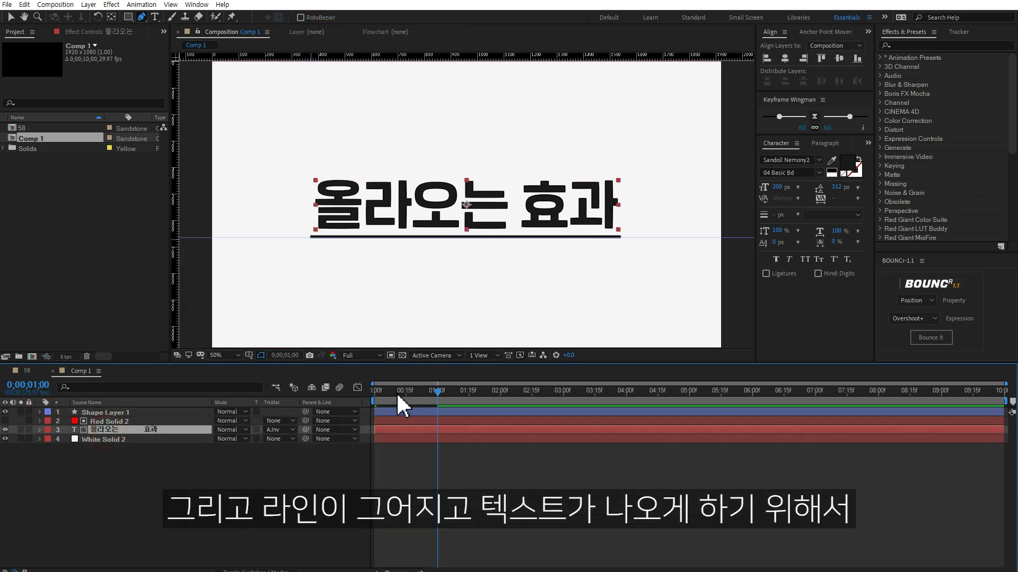
left_click_drag(396, 392, 395, 392)
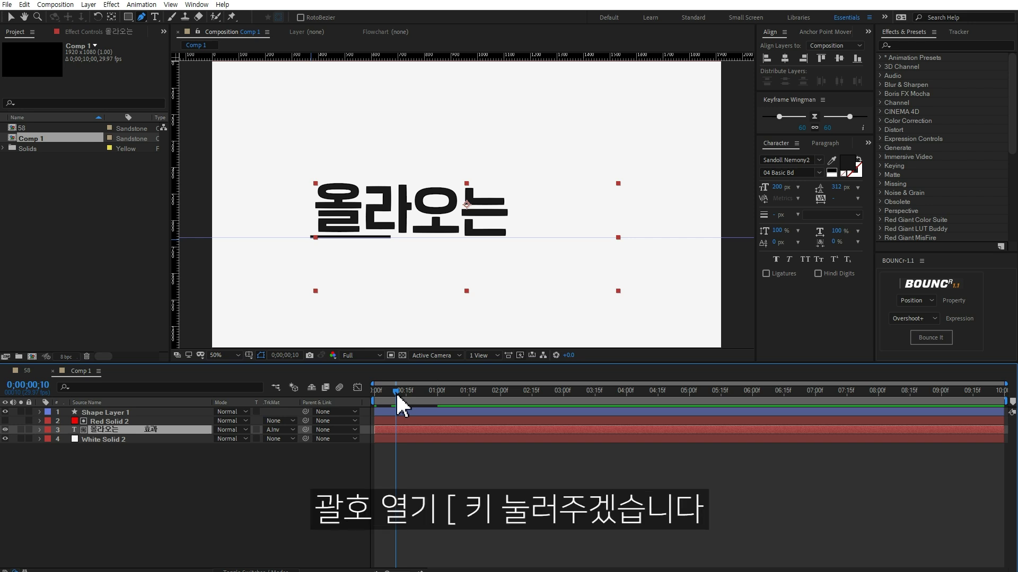
key("bracketleft")
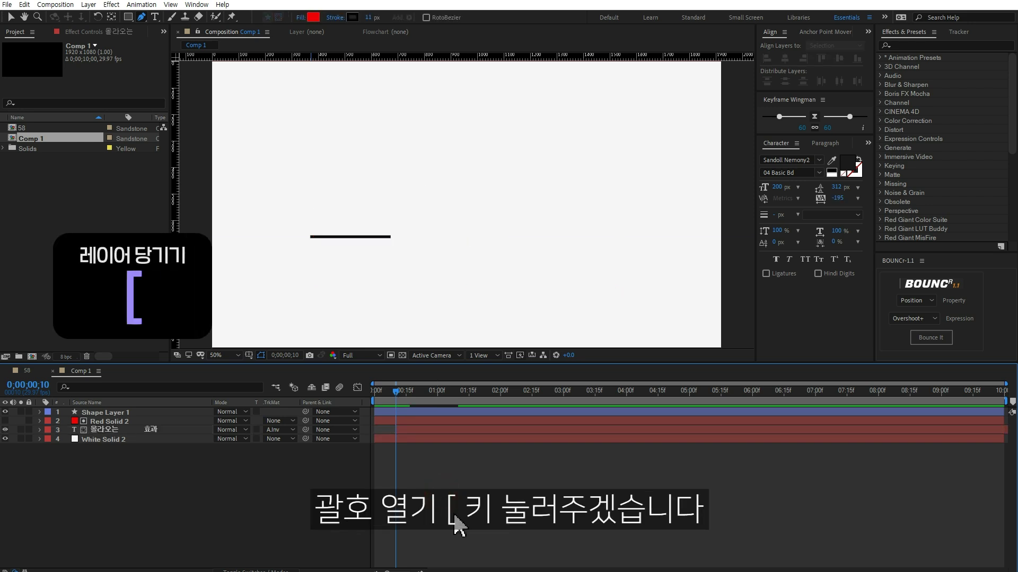
key("space")
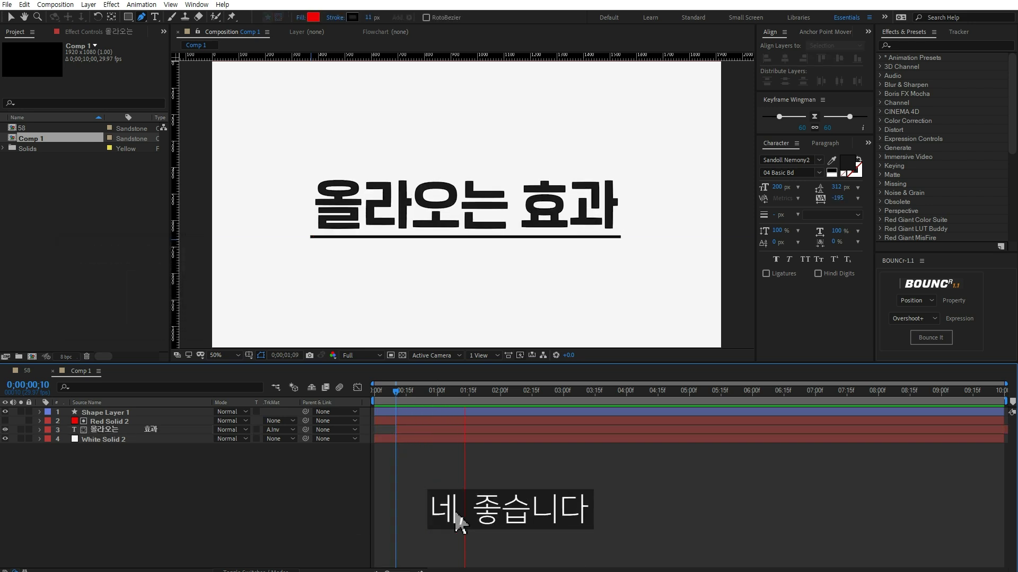